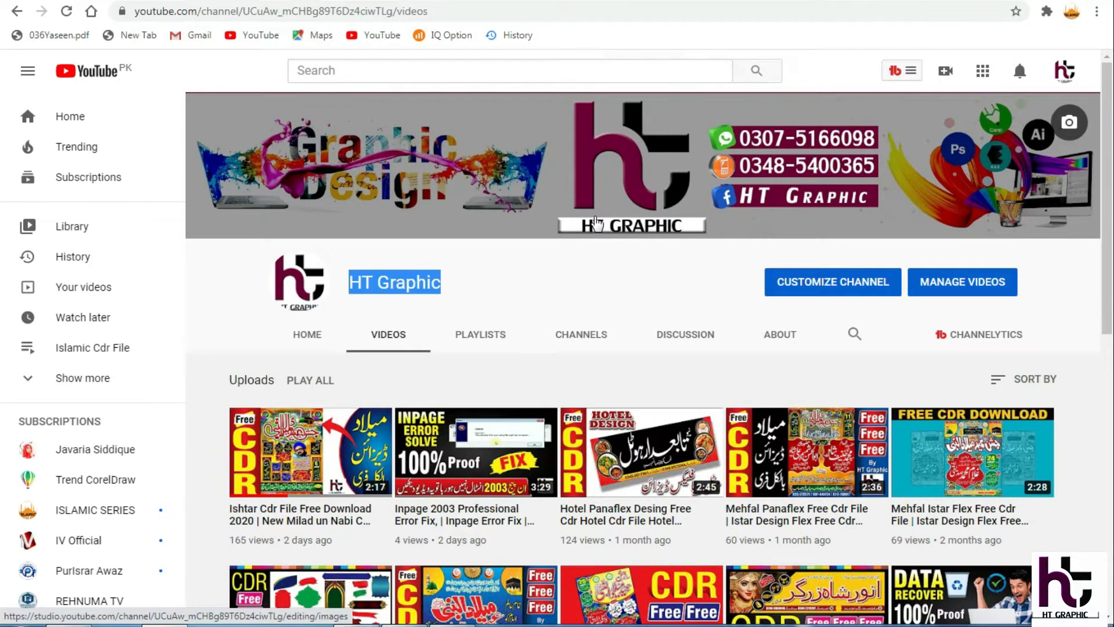
Browse the uploaded videos on the HT Graphic YouTube channel.
{"action": "scroll", "coordinate": [597, 220], "scroll_direction": "down", "scroll_amount": 6}
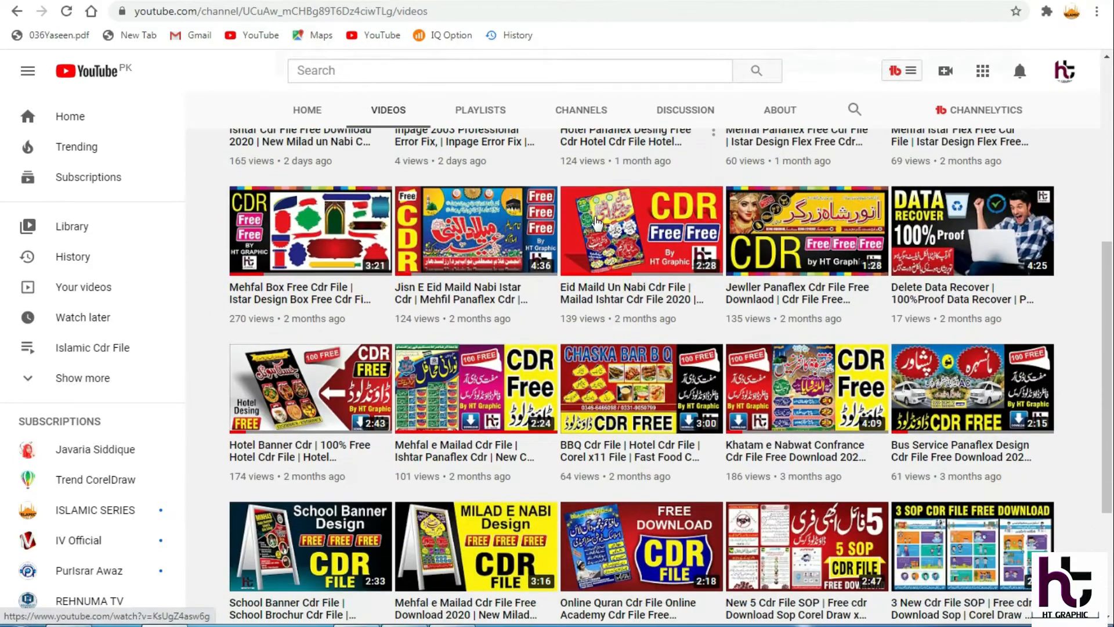
{"action": "scroll", "coordinate": [597, 222], "scroll_direction": "down", "scroll_amount": 4}
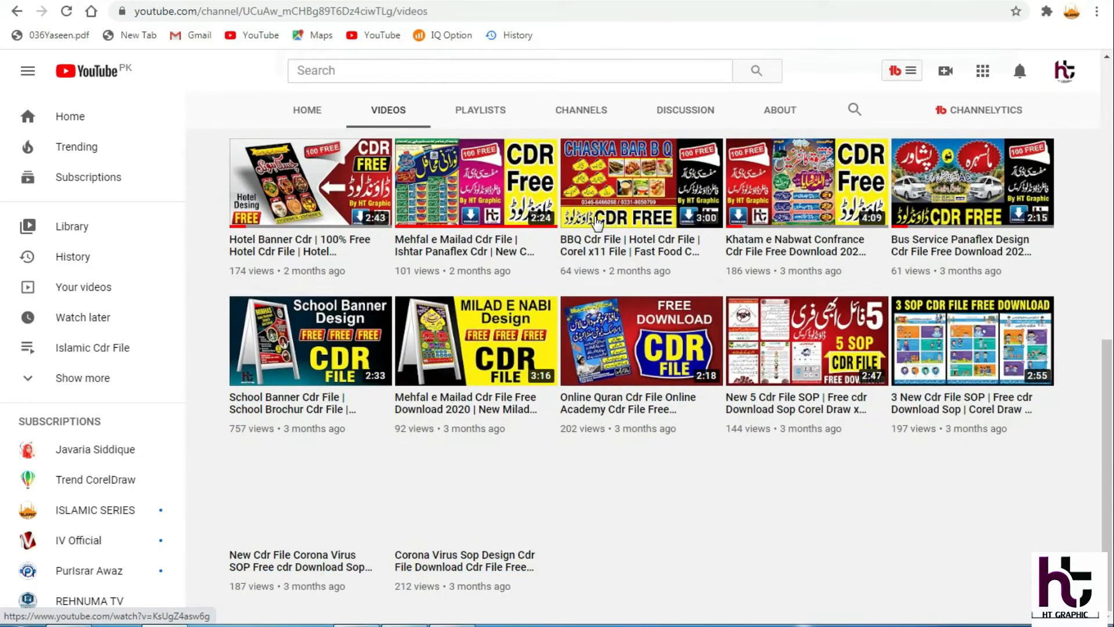
{"action": "scroll", "coordinate": [597, 222], "scroll_direction": "up", "scroll_amount": 10}
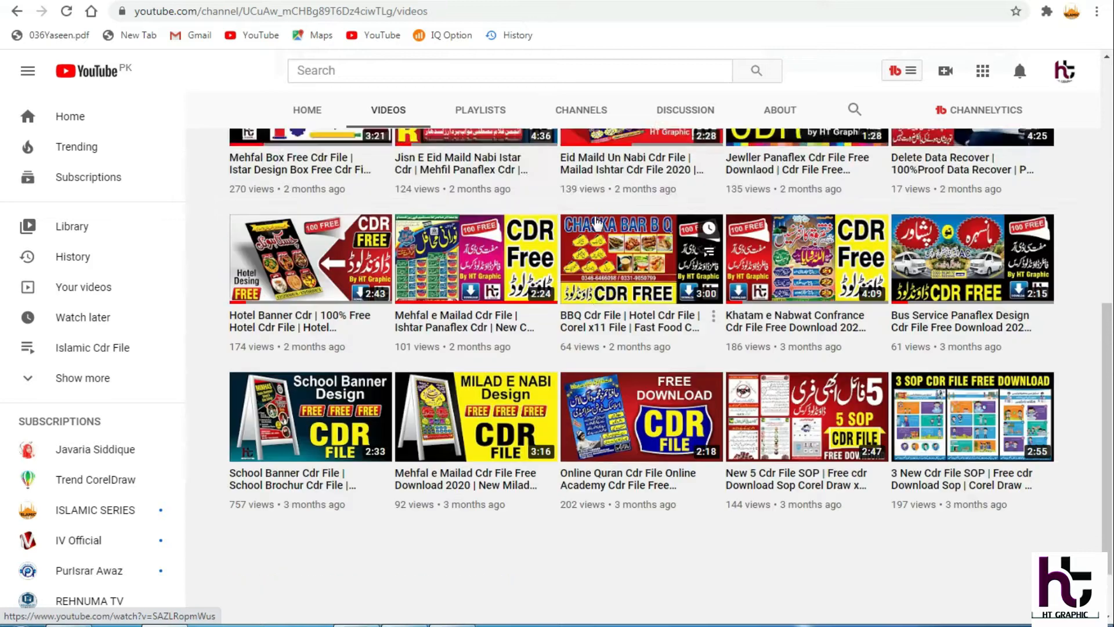
{"action": "scroll", "coordinate": [598, 223], "scroll_direction": "down", "scroll_amount": 6}
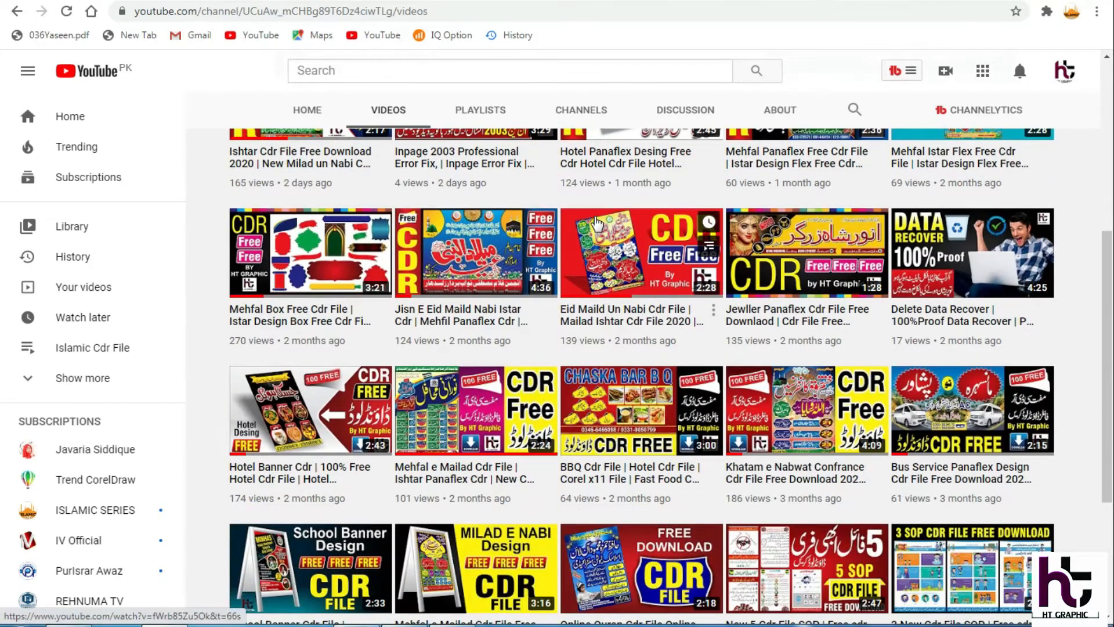
{"action": "scroll", "coordinate": [597, 223], "scroll_direction": "up", "scroll_amount": 6}
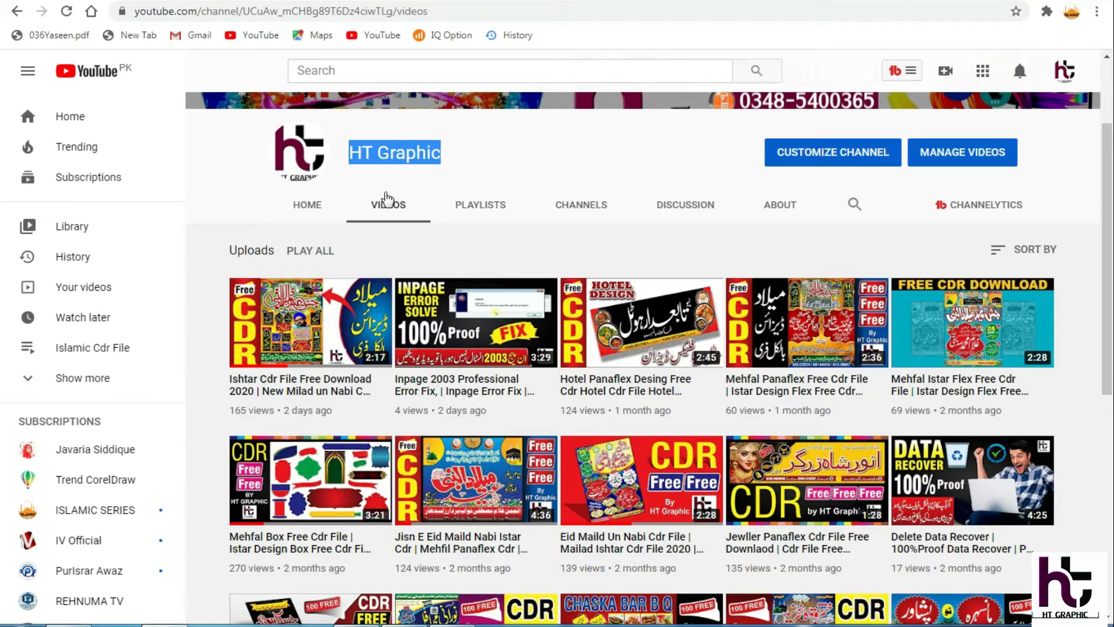
{"action": "scroll", "coordinate": [386, 199], "scroll_direction": "down", "scroll_amount": 1}
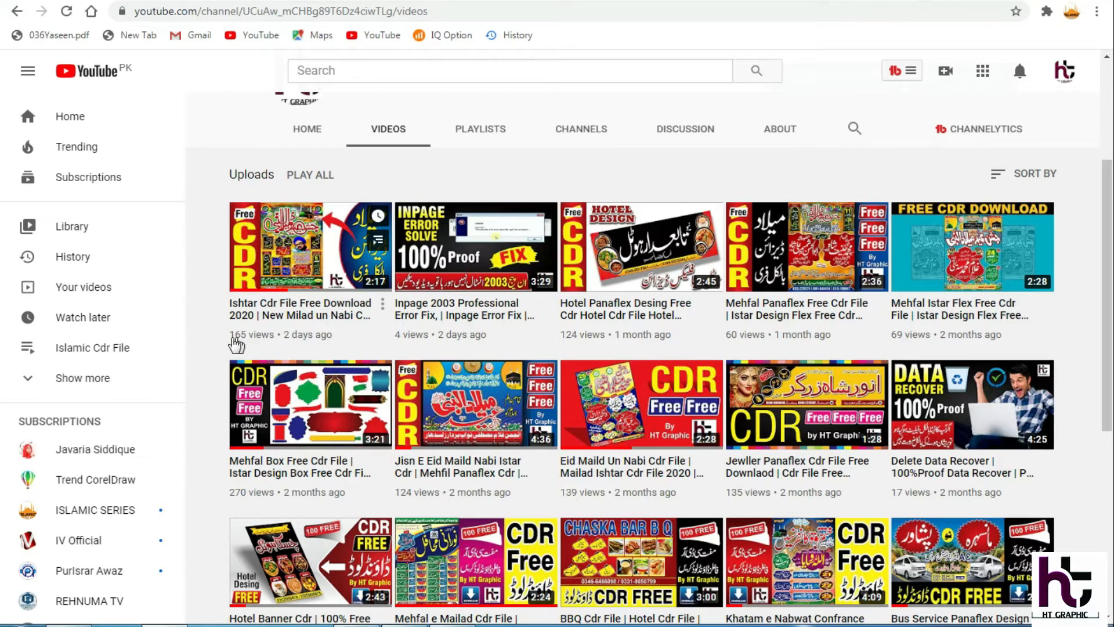
{"action": "left_click_drag", "start_coordinate": [227, 344], "coordinate": [256, 340]}
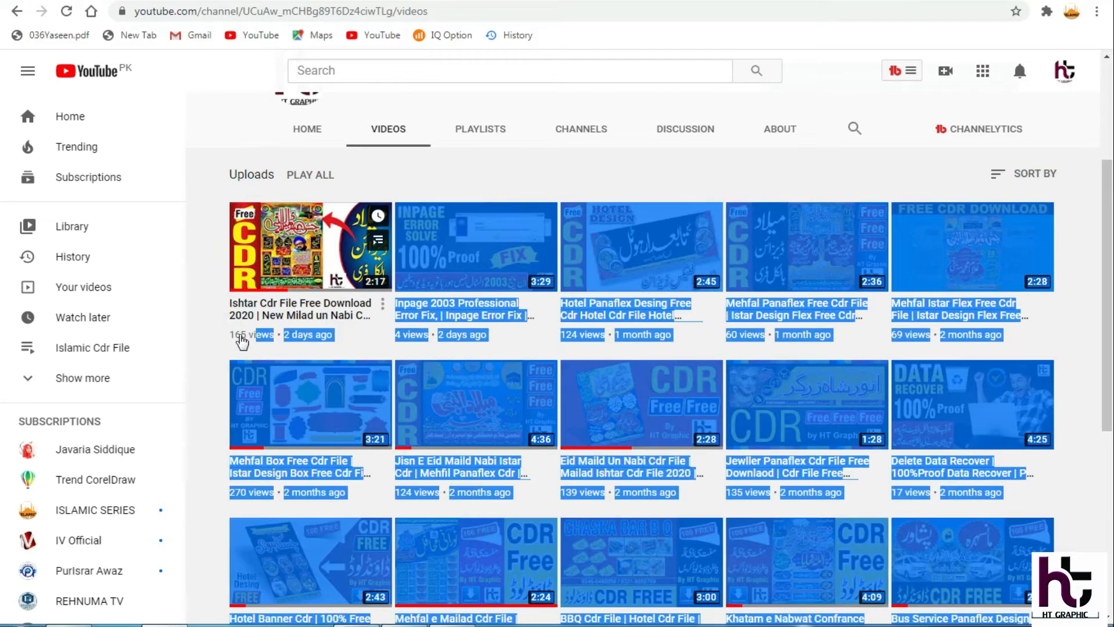
{"action": "left_click", "coordinate": [212, 351]}
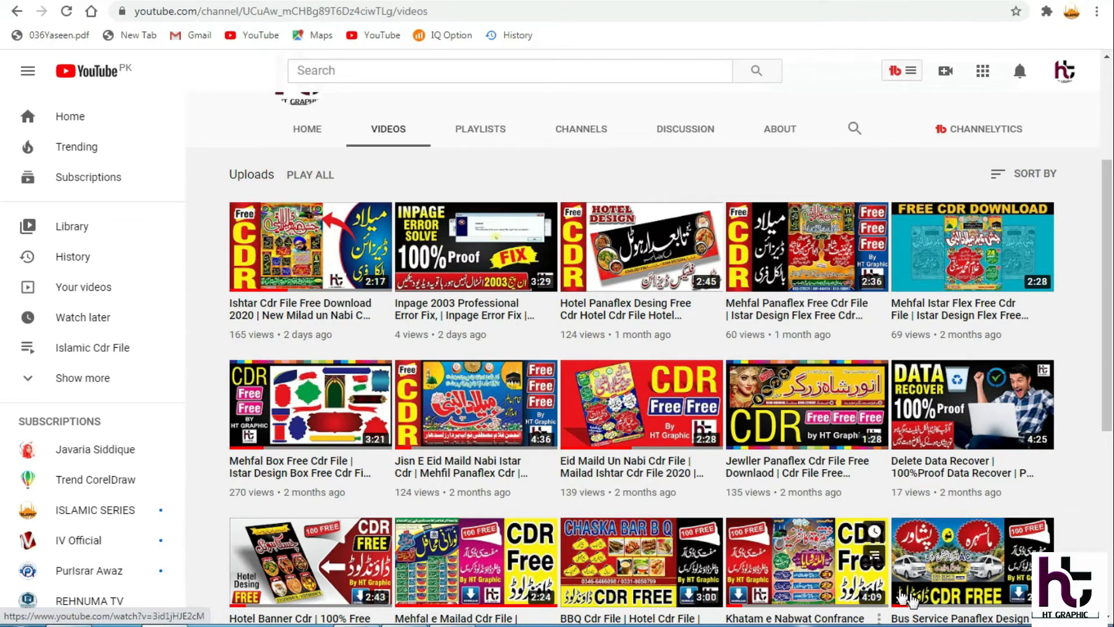
{"action": "left_click", "coordinate": [976, 626]}
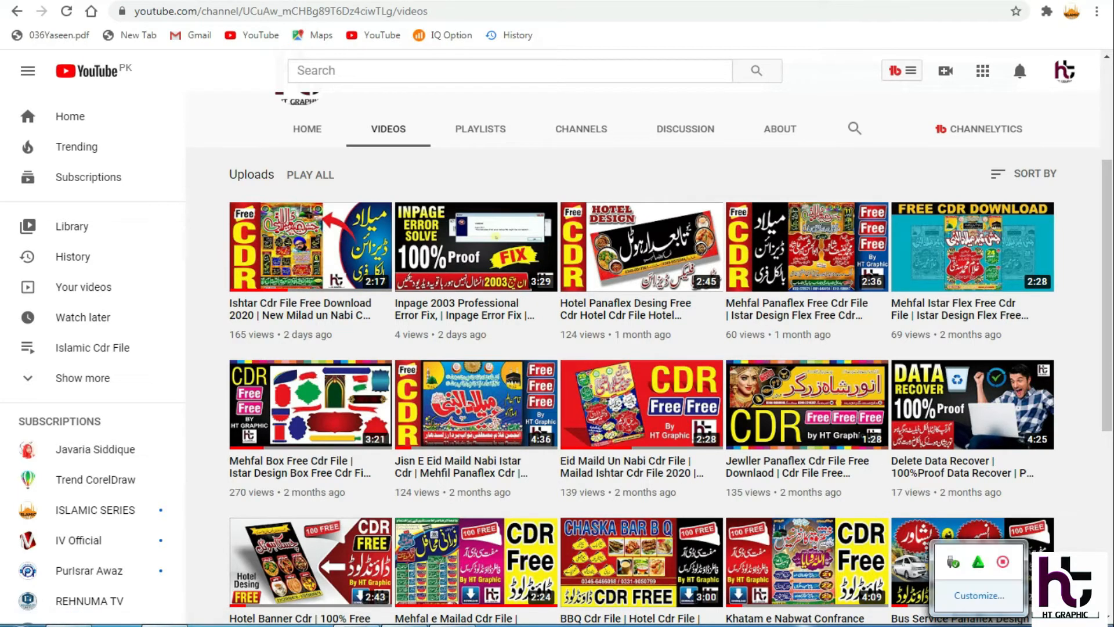
{"action": "left_click", "coordinate": [977, 626]}
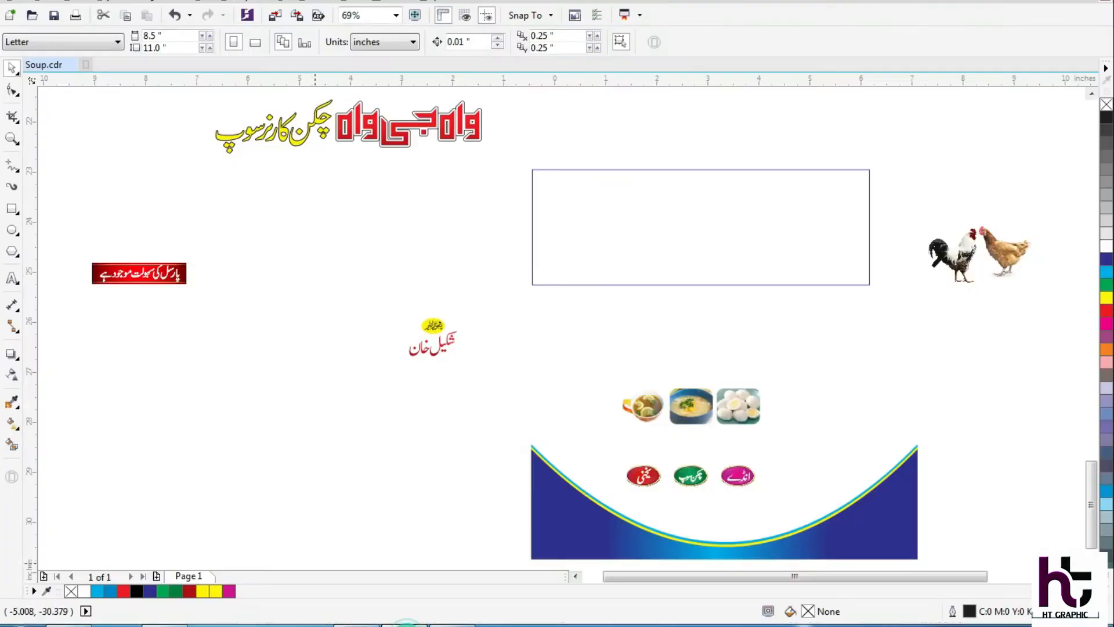
Switch to Soup.cdr in CorelDRAW and fill the empty 6.6 by 2.3 inch rectangle with cyan.
{"action": "left_click", "coordinate": [407, 625]}
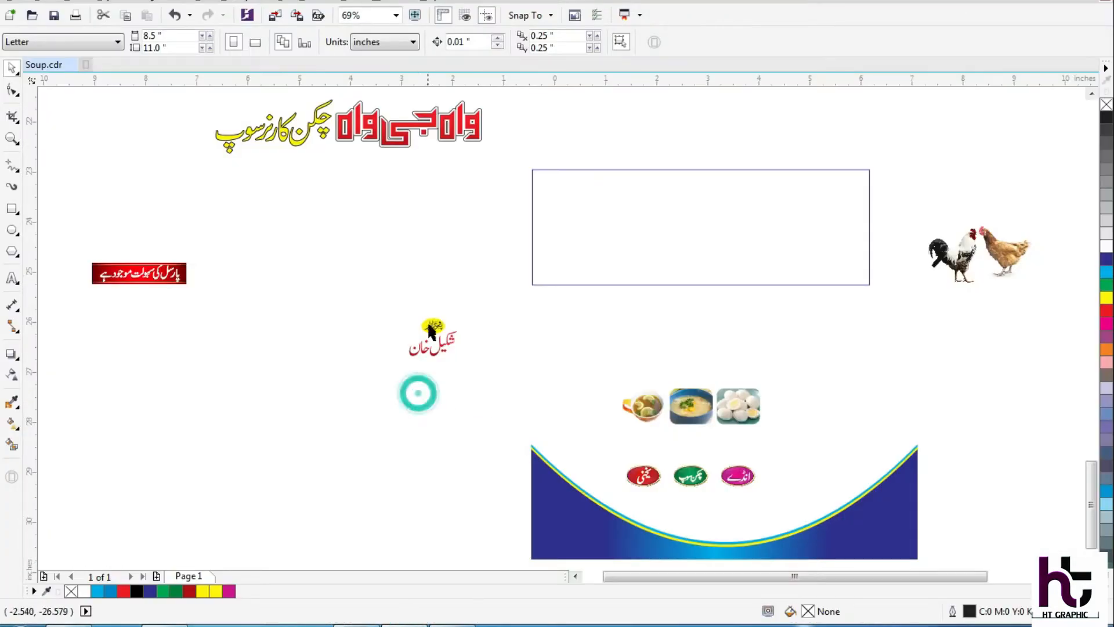
{"action": "left_click", "coordinate": [545, 520]}
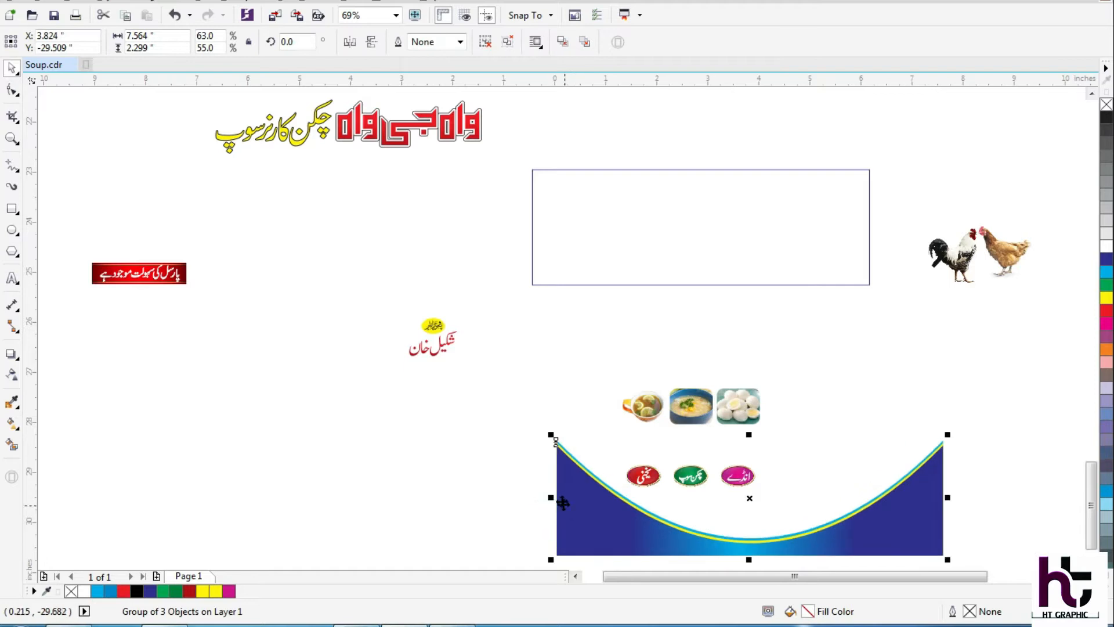
{"action": "left_click", "coordinate": [630, 224]}
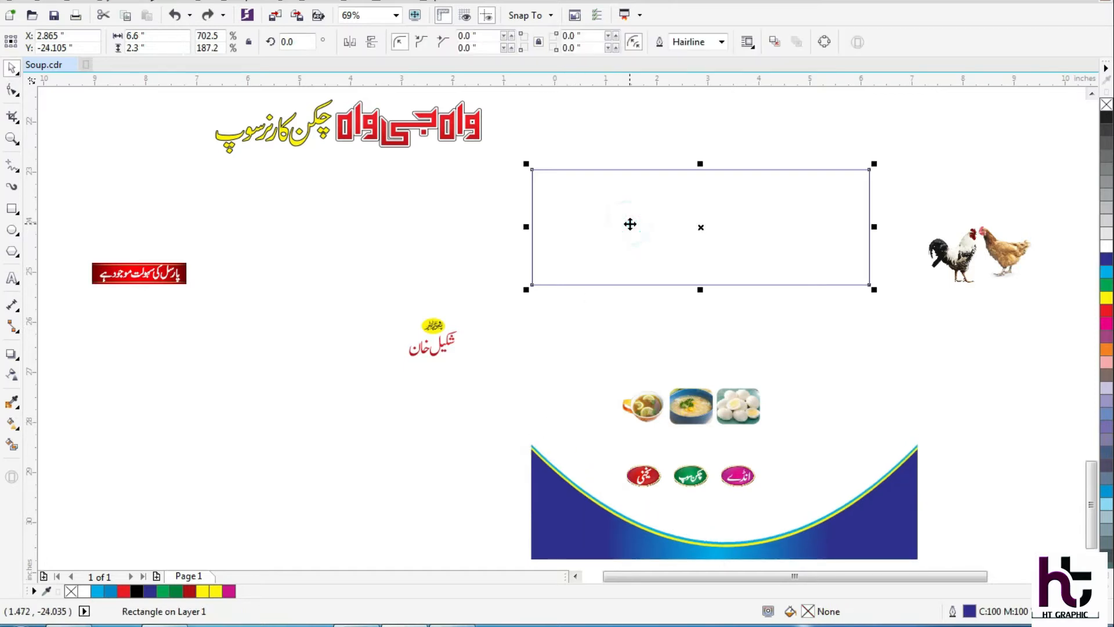
{"action": "left_click", "coordinate": [1107, 271]}
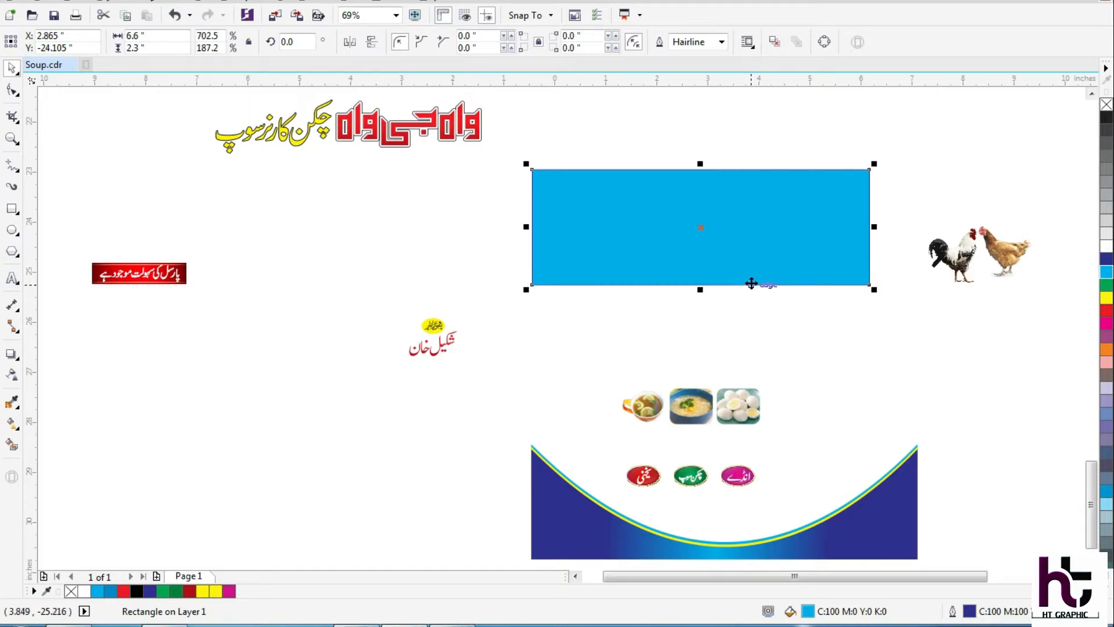
Set the magenta value of the rectangle's uniform CMYK fill to 40.
{"action": "key", "text": "shift+F11"}
{"action": "double_click", "coordinate": [707, 277]}
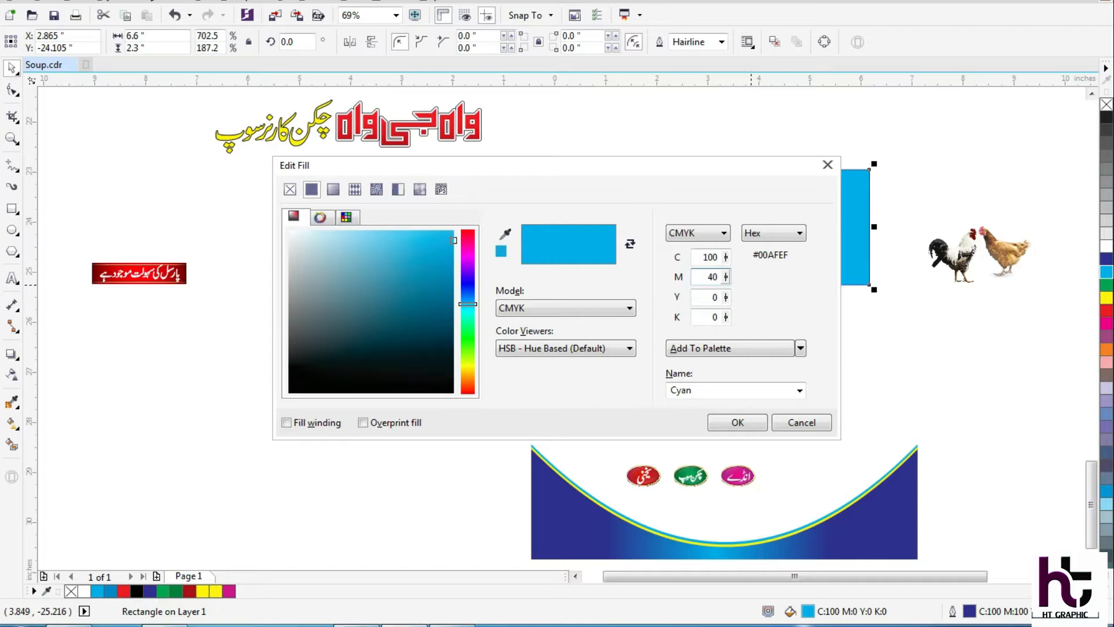
{"action": "type", "text": "40"}
{"action": "key", "text": "Tab"}
{"action": "key", "text": "Return"}
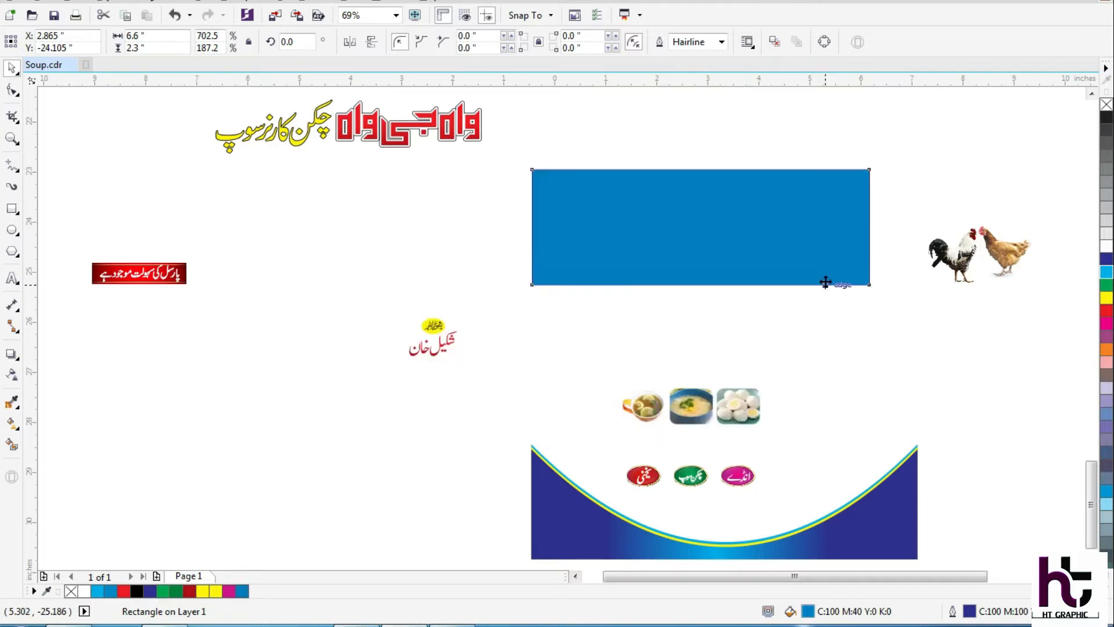
Give the rectangle an elliptical fountain fill that blends from blue edges to a lighter cyan centre.
{"action": "key", "text": "F11"}
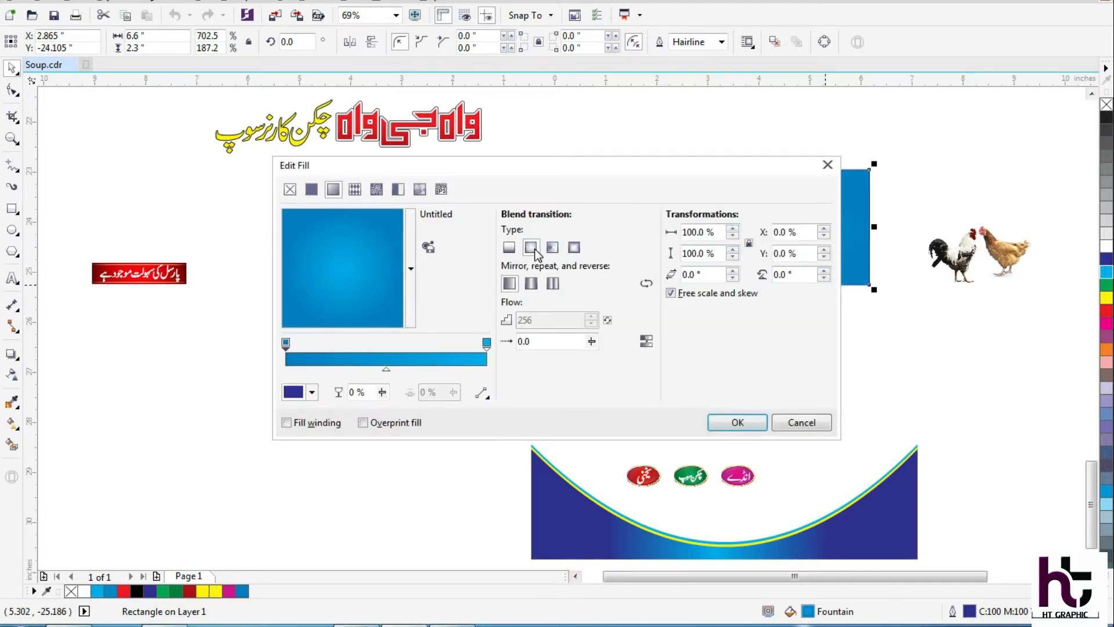
{"action": "left_click", "coordinate": [737, 422]}
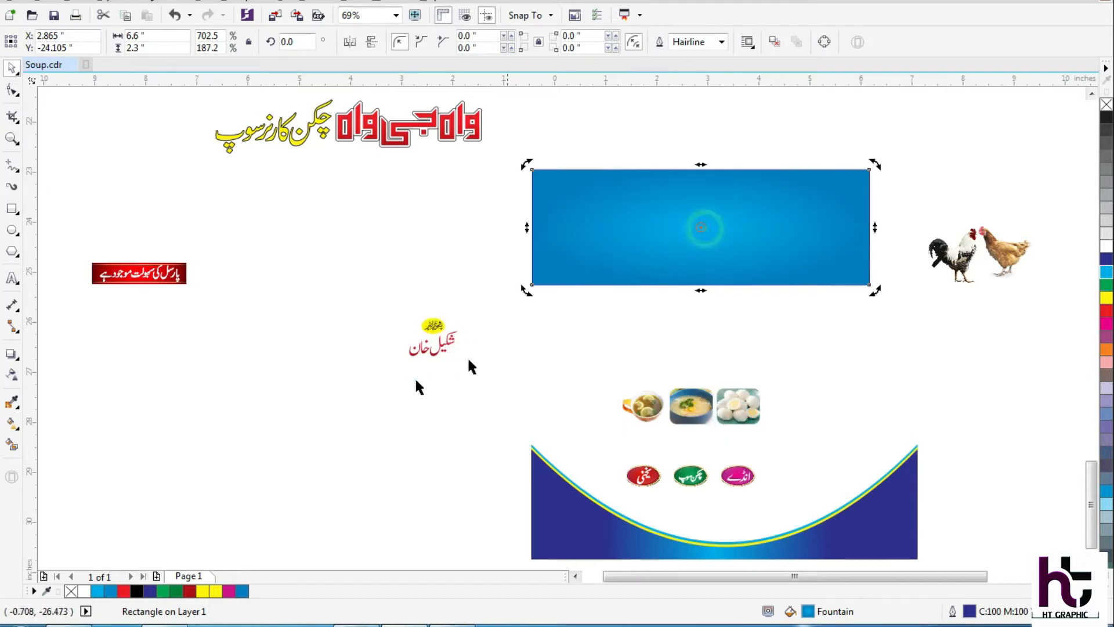
{"action": "left_click", "coordinate": [405, 395]}
Align the curved dark blue group over the gradient rectangle and PowerClip it inside the rectangle.
{"action": "left_click", "coordinate": [552, 514]}
{"action": "left_click_drag", "start_coordinate": [595, 472], "coordinate": [595, 251]}
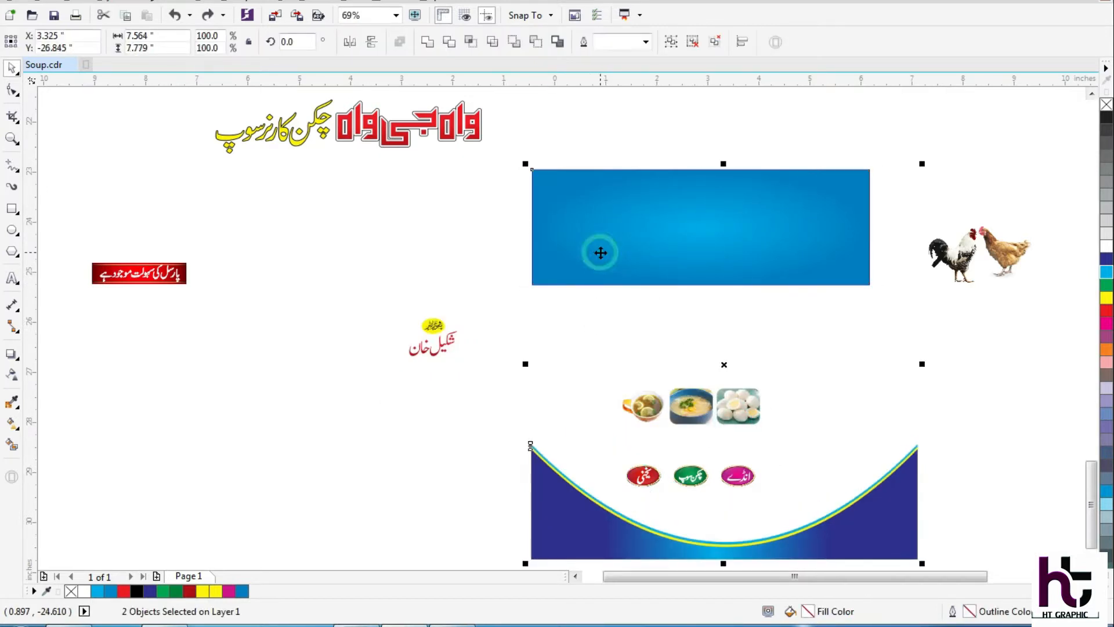
{"action": "key", "text": "c"}
{"action": "left_click", "coordinate": [517, 385]}
{"action": "right_click", "coordinate": [886, 254]}
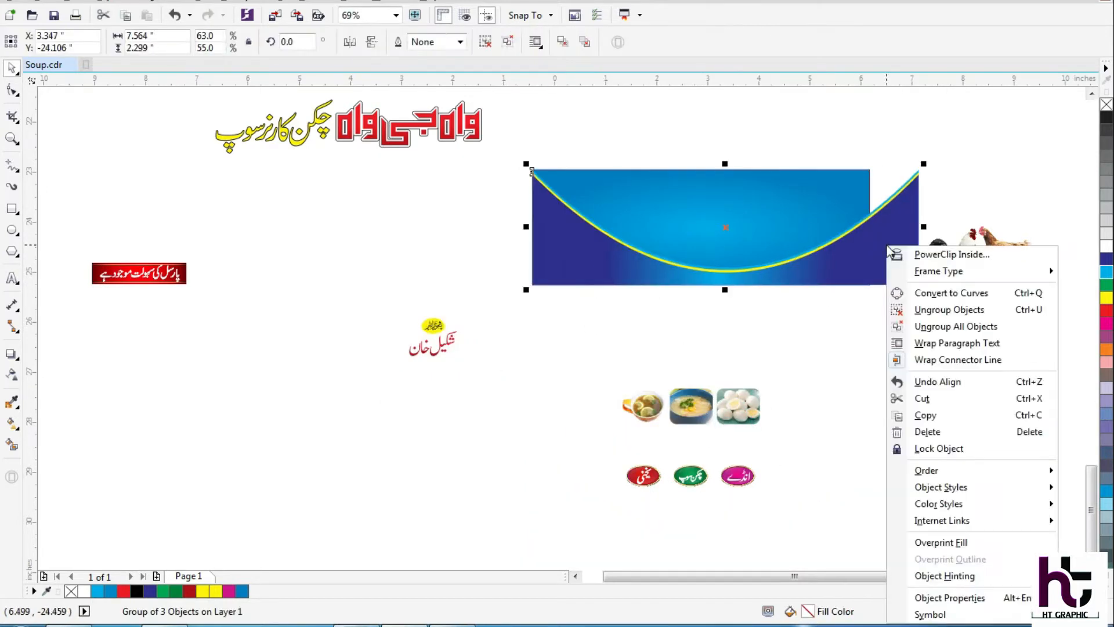
{"action": "left_click", "coordinate": [914, 254]}
{"action": "left_click", "coordinate": [861, 209]}
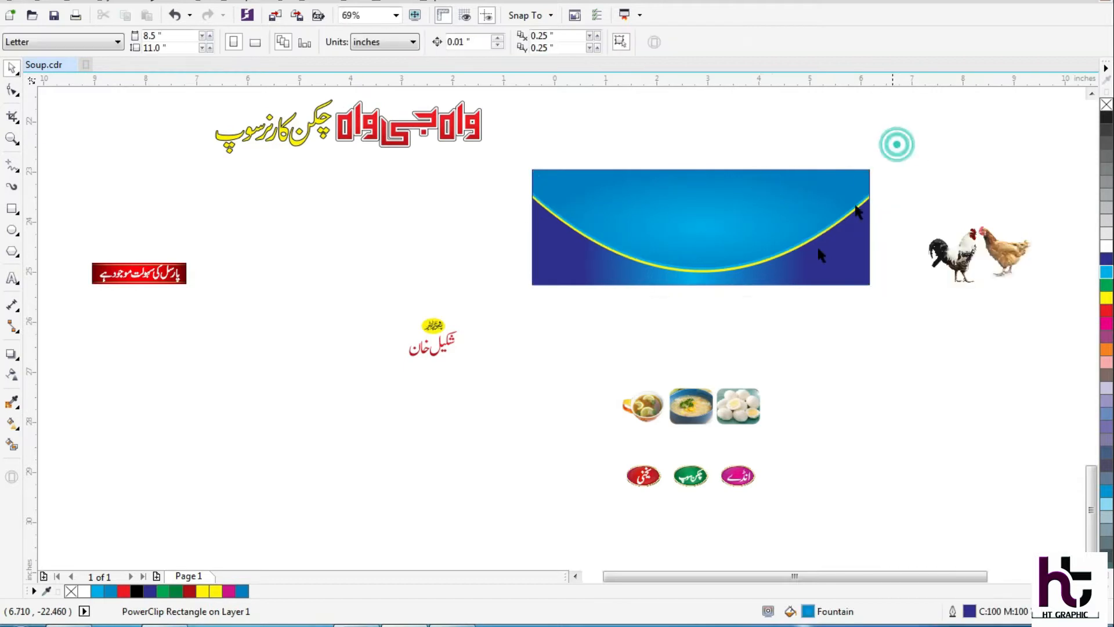
Reposition the clipped curved artwork inside the rectangle so its yellow line starts near the rectangle's upper-left corner.
{"action": "left_click", "coordinate": [749, 279]}
{"action": "left_click", "coordinate": [650, 274], "text": "ctrl"}
{"action": "key", "text": "F2"}
{"action": "left_click_drag", "start_coordinate": [621, 129], "coordinate": [531, 329]}
{"action": "left_click", "coordinate": [547, 333], "text": "ctrl"}
{"action": "left_click", "coordinate": [608, 227]}
{"action": "left_click", "coordinate": [474, 330]}
{"action": "left_click", "coordinate": [874, 485]}
{"action": "left_click", "coordinate": [772, 507]}
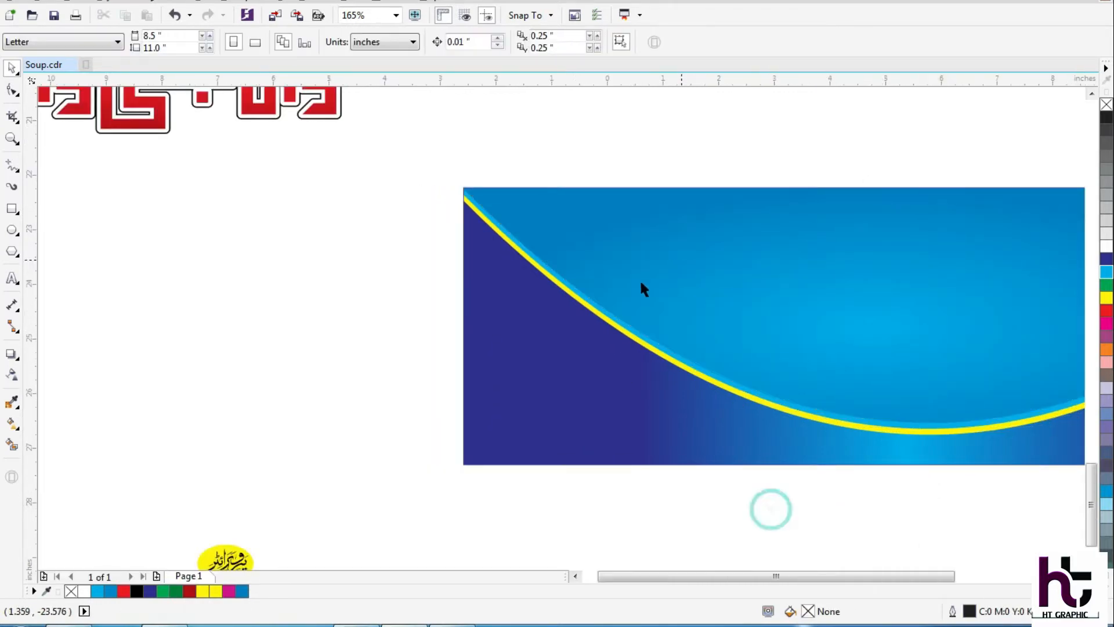
{"action": "key", "text": "F3"}
{"action": "key", "text": "F3"}
{"action": "key", "text": "F2"}
{"action": "left_click_drag", "start_coordinate": [837, 194], "coordinate": [492, 466]}
{"action": "left_click_drag", "start_coordinate": [224, 291], "coordinate": [73, 358]}
{"action": "left_click", "coordinate": [288, 297]}
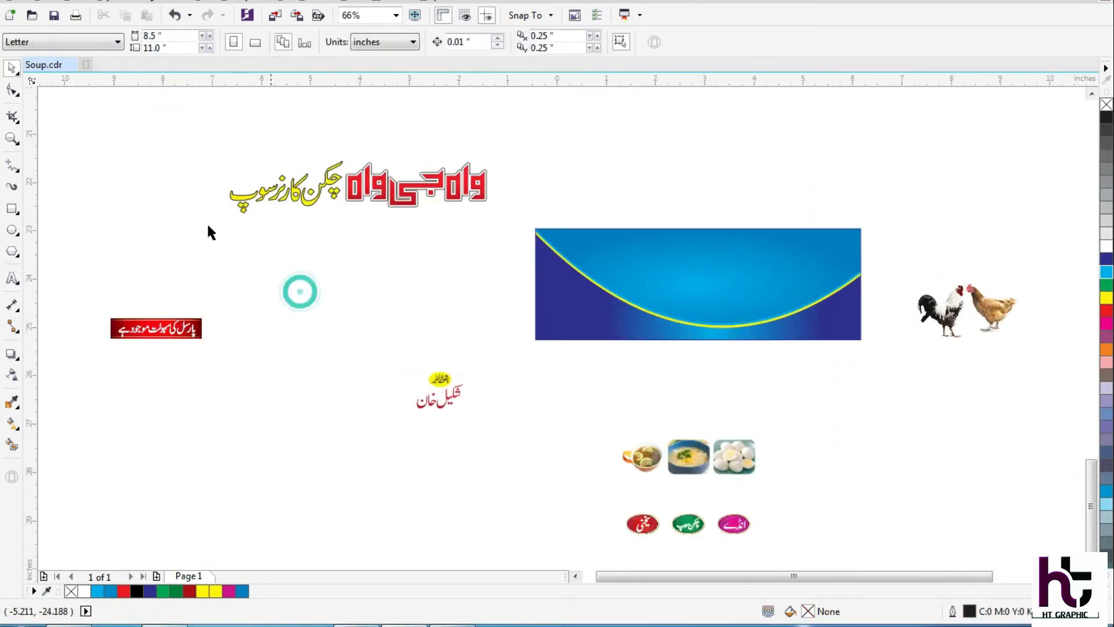
{"action": "left_click", "coordinate": [11, 278]}
{"action": "left_click", "coordinate": [310, 258]}
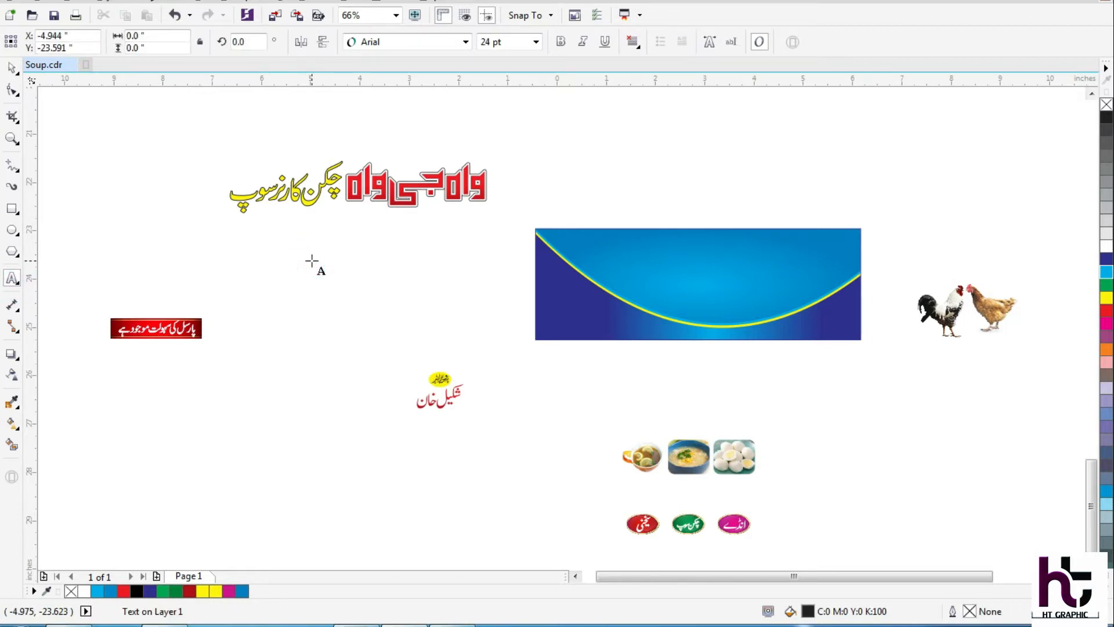
{"action": "type", "text": "cks"}
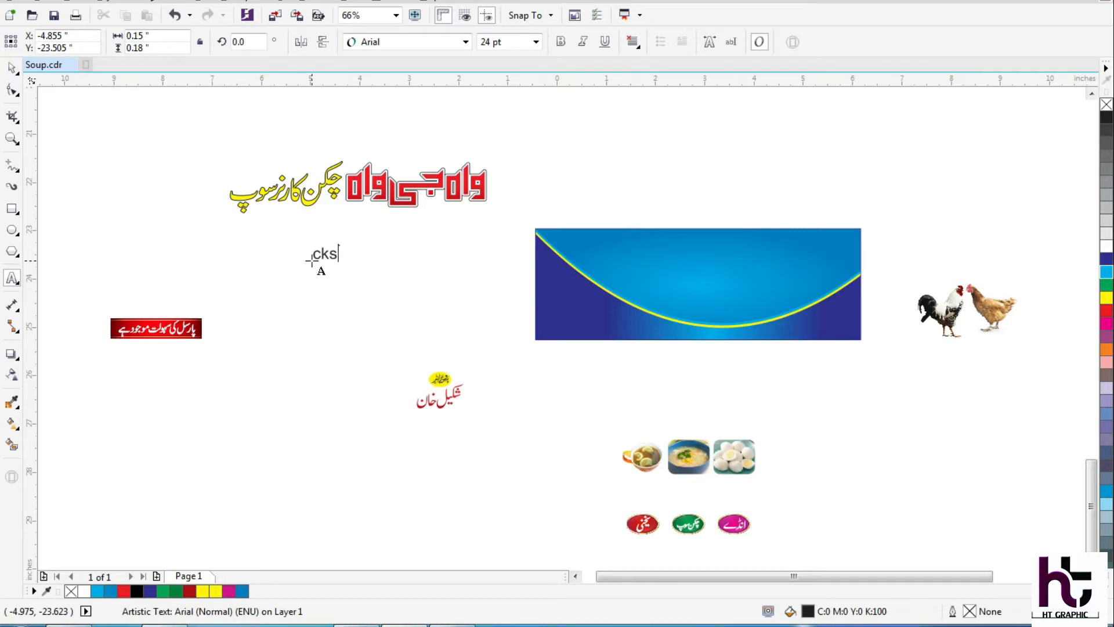
{"action": "left_click", "coordinate": [10, 70]}
{"action": "left_click", "coordinate": [257, 257]}
{"action": "left_click_drag", "start_coordinate": [263, 271], "coordinate": [376, 228]}
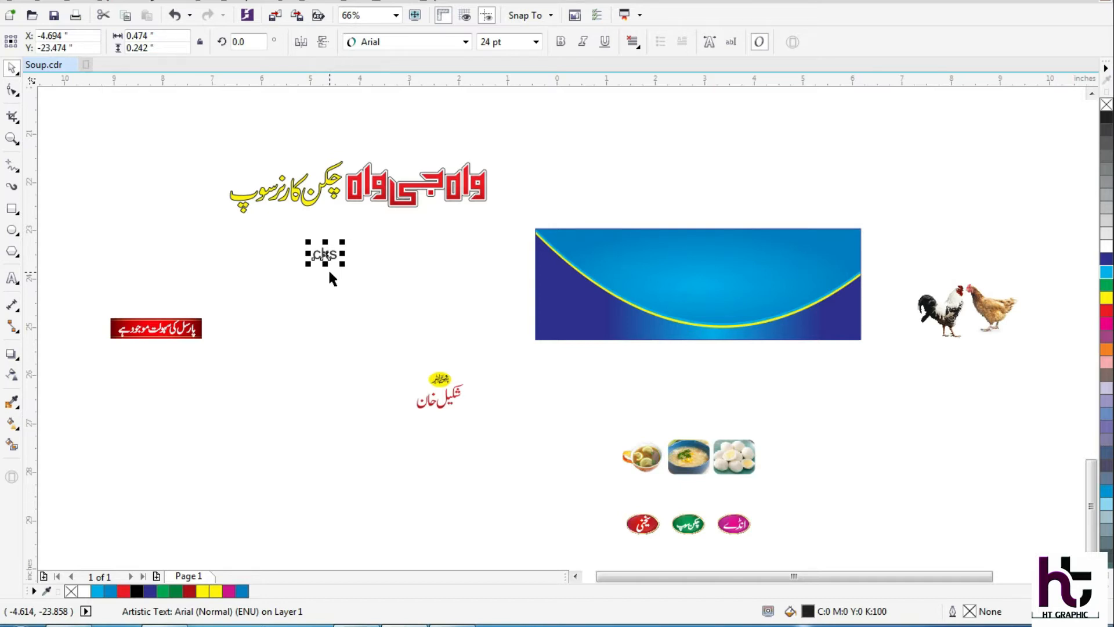
{"action": "key", "text": "Delete"}
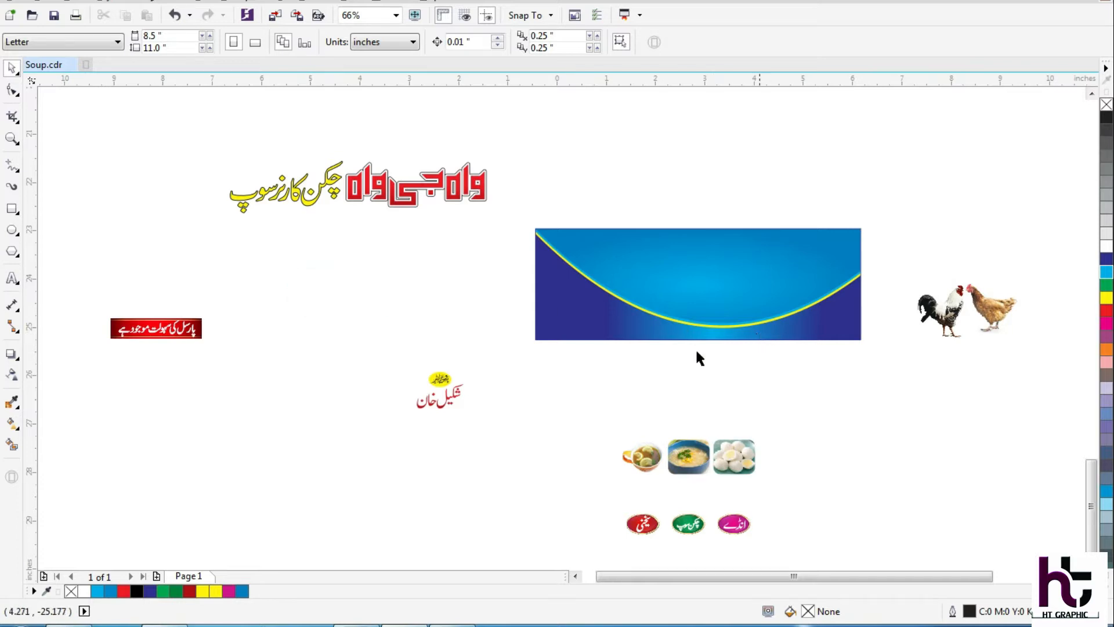
Move the red and yellow Urdu heading onto the upper right of the banner and nudge it into place.
{"action": "left_click_drag", "start_coordinate": [527, 130], "coordinate": [296, 264]}
{"action": "left_click_drag", "start_coordinate": [357, 194], "coordinate": [783, 260]}
{"action": "key", "text": "F2"}
{"action": "left_click_drag", "start_coordinate": [629, 361], "coordinate": [830, 142]}
{"action": "left_click_drag", "start_coordinate": [805, 319], "coordinate": [796, 307]}
{"action": "key", "text": "Down"}
{"action": "key", "text": "Down"}
{"action": "key", "text": "Right"}
{"action": "key", "text": "Up"}
{"action": "scroll", "coordinate": [796, 309], "scroll_direction": "down", "scroll_amount": 1}
Place the rooster and hen pictures in the banner's lower-right corner, below the red heading.
{"action": "key", "text": "F2"}
{"action": "left_click_drag", "start_coordinate": [896, 230], "coordinate": [591, 600]}
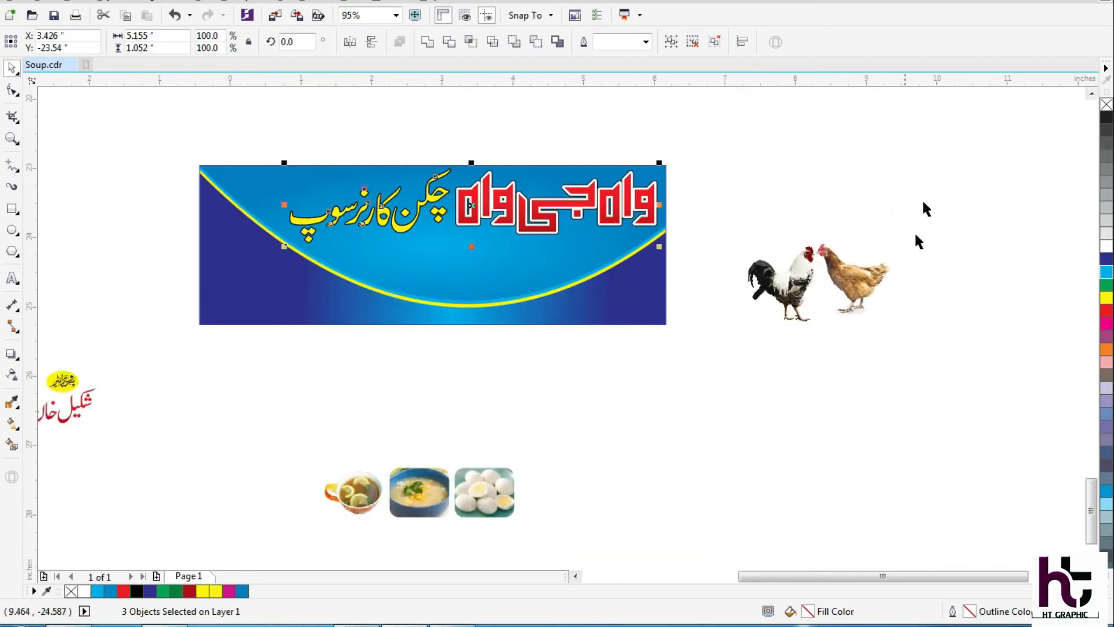
{"action": "left_click_drag", "start_coordinate": [923, 183], "coordinate": [731, 365]}
{"action": "left_click_drag", "start_coordinate": [768, 292], "coordinate": [574, 284]}
{"action": "key", "text": "F2"}
{"action": "left_click_drag", "start_coordinate": [473, 411], "coordinate": [648, 124]}
{"action": "left_click_drag", "start_coordinate": [671, 279], "coordinate": [643, 289]}
{"action": "key", "text": "F2"}
{"action": "left_click_drag", "start_coordinate": [726, 207], "coordinate": [545, 403]}
{"action": "scroll", "coordinate": [572, 385], "scroll_direction": "down", "scroll_amount": 2}
{"action": "key", "text": "F2"}
{"action": "left_click_drag", "start_coordinate": [634, 249], "coordinate": [527, 442]}
{"action": "left_click_drag", "start_coordinate": [612, 396], "coordinate": [615, 397]}
Move the red parcel-service label into the banner's upper-left corner and fine-tune its position.
{"action": "scroll", "coordinate": [616, 389], "scroll_direction": "down", "scroll_amount": 2}
{"action": "key", "text": "F2"}
{"action": "scroll", "coordinate": [665, 332], "scroll_direction": "down", "scroll_amount": 1}
{"action": "left_click_drag", "start_coordinate": [689, 281], "coordinate": [371, 501]}
{"action": "left_click_drag", "start_coordinate": [130, 361], "coordinate": [319, 221]}
{"action": "left_click_drag", "start_coordinate": [273, 268], "coordinate": [696, 183]}
{"action": "key", "text": "F2"}
{"action": "left_click_drag", "start_coordinate": [752, 102], "coordinate": [530, 286]}
{"action": "key", "text": "F2"}
{"action": "left_click_drag", "start_coordinate": [751, 167], "coordinate": [454, 473]}
{"action": "left_click_drag", "start_coordinate": [659, 300], "coordinate": [657, 314]}
{"action": "scroll", "coordinate": [656, 314], "scroll_direction": "down", "scroll_amount": 5}
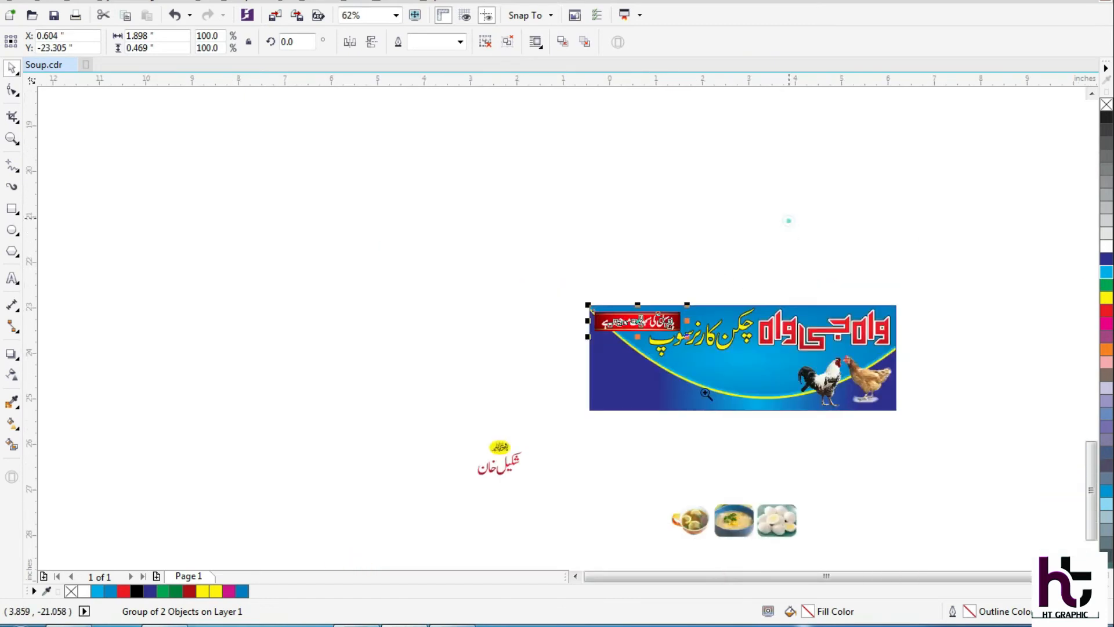
Move the yellow proprietor badge, the proprietor's name and the phone number into the banner's lower-left corner.
{"action": "left_click_drag", "start_coordinate": [509, 332], "coordinate": [366, 395]}
{"action": "left_click_drag", "start_coordinate": [424, 349], "coordinate": [582, 255]}
{"action": "key", "text": "F2"}
{"action": "left_click_drag", "start_coordinate": [449, 398], "coordinate": [635, 127]}
{"action": "key", "text": "F2"}
{"action": "left_click_drag", "start_coordinate": [664, 208], "coordinate": [489, 475]}
{"action": "left_click_drag", "start_coordinate": [649, 293], "coordinate": [604, 296]}
{"action": "scroll", "coordinate": [603, 296], "scroll_direction": "down", "scroll_amount": 3}
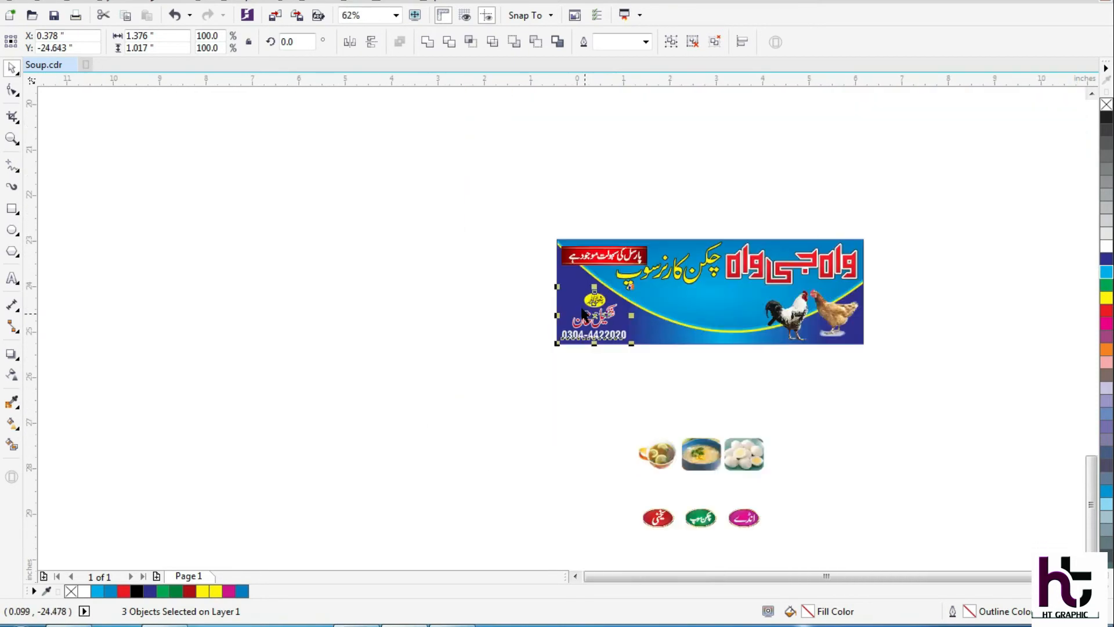
Move the three food pictures onto the banner between the proprietor details and the rooster.
{"action": "left_click_drag", "start_coordinate": [569, 224], "coordinate": [801, 600]}
{"action": "left_click_drag", "start_coordinate": [754, 315], "coordinate": [488, 406]}
{"action": "left_click_drag", "start_coordinate": [568, 376], "coordinate": [562, 194]}
{"action": "left_click_drag", "start_coordinate": [427, 386], "coordinate": [658, 123]}
{"action": "key", "text": "F2"}
{"action": "left_click_drag", "start_coordinate": [485, 336], "coordinate": [668, 84]}
{"action": "left_click_drag", "start_coordinate": [639, 248], "coordinate": [637, 249]}
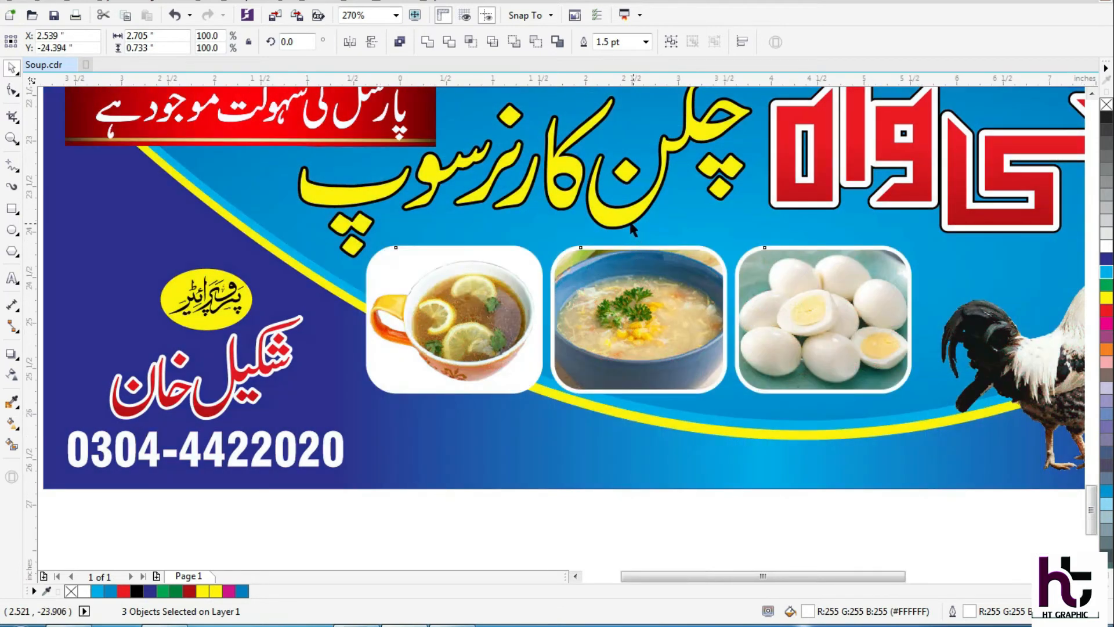
Place the red, green and magenta oval labels along the lower edges of the three food pictures.
{"action": "key", "text": "F3"}
{"action": "left_click_drag", "start_coordinate": [786, 191], "coordinate": [445, 619]}
{"action": "left_click_drag", "start_coordinate": [727, 342], "coordinate": [464, 451]}
{"action": "left_click_drag", "start_coordinate": [586, 386], "coordinate": [578, 173]}
{"action": "scroll", "coordinate": [622, 116], "scroll_direction": "up", "scroll_amount": 5}
{"action": "left_click_drag", "start_coordinate": [605, 345], "coordinate": [622, 366]}
Lower the egg picture slightly and centre each food picture horizontally with its oval label.
{"action": "left_click_drag", "start_coordinate": [626, 264], "coordinate": [638, 277]}
{"action": "left_click", "coordinate": [675, 398], "text": "shift"}
{"action": "key", "text": "c"}
{"action": "left_click", "coordinate": [638, 468]}
{"action": "left_click", "coordinate": [539, 253]}
{"action": "left_click", "coordinate": [500, 372], "text": "shift"}
{"action": "key", "text": "c"}
{"action": "left_click", "coordinate": [560, 469]}
{"action": "left_click", "coordinate": [314, 254]}
{"action": "left_click", "coordinate": [283, 369], "text": "shift"}
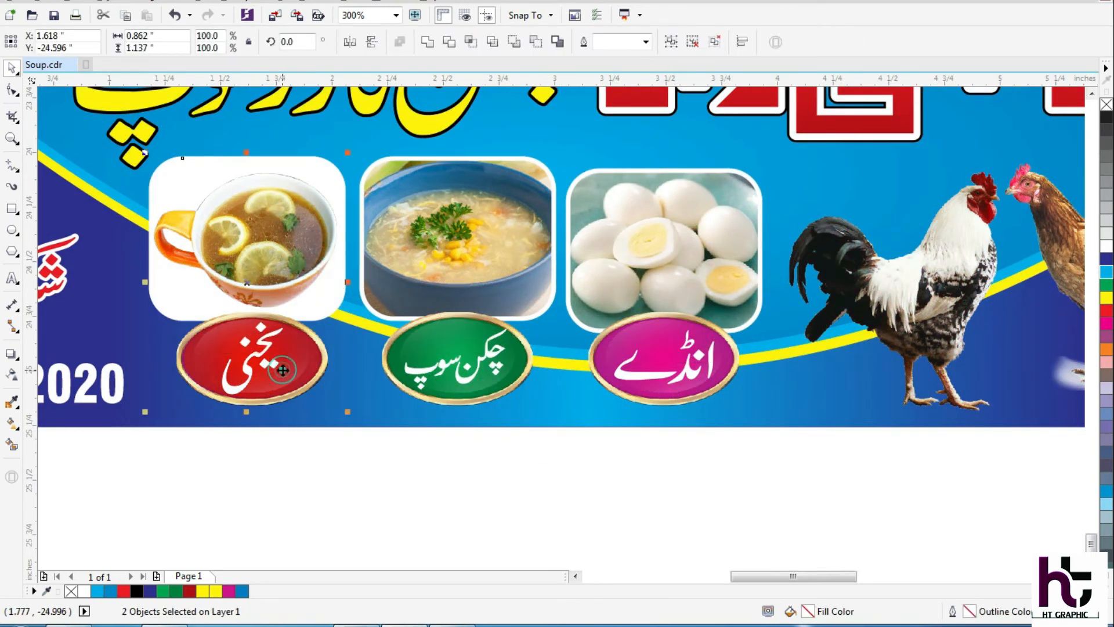
{"action": "key", "text": "c"}
{"action": "left_click", "coordinate": [344, 504]}
{"action": "scroll", "coordinate": [444, 379], "scroll_direction": "down", "scroll_amount": 2}
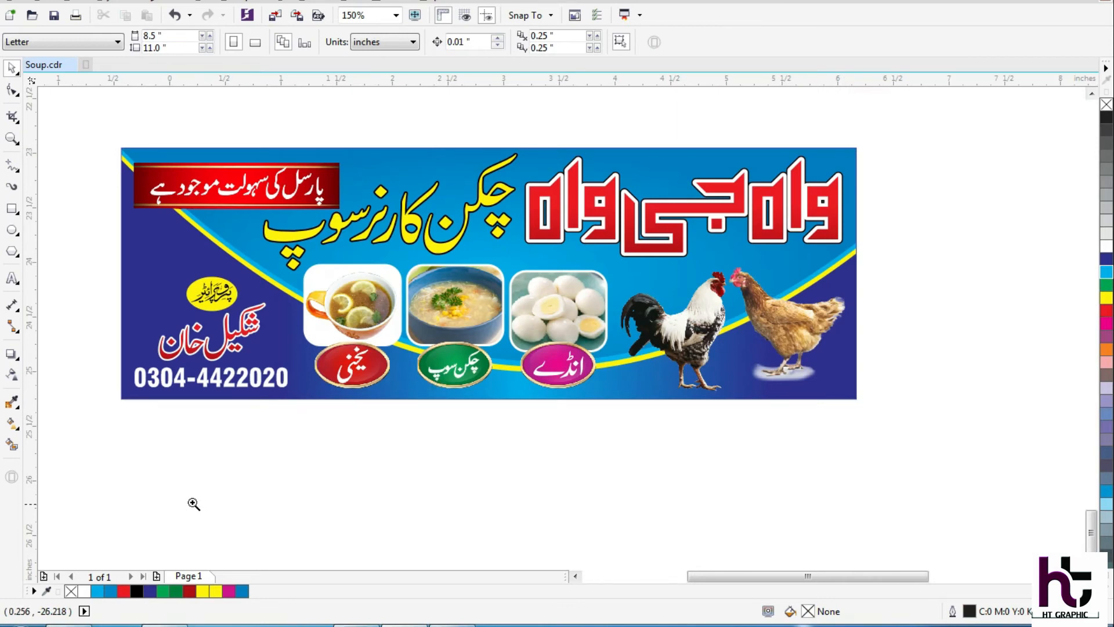
Add a sample first name in capital letters as artistic text on the empty area left of the banner.
{"action": "scroll", "coordinate": [202, 467], "scroll_direction": "down", "scroll_amount": 1}
{"action": "left_click_drag", "start_coordinate": [194, 486], "coordinate": [399, 184]}
{"action": "key", "text": "F2"}
{"action": "left_click_drag", "start_coordinate": [721, 162], "coordinate": [8, 616]}
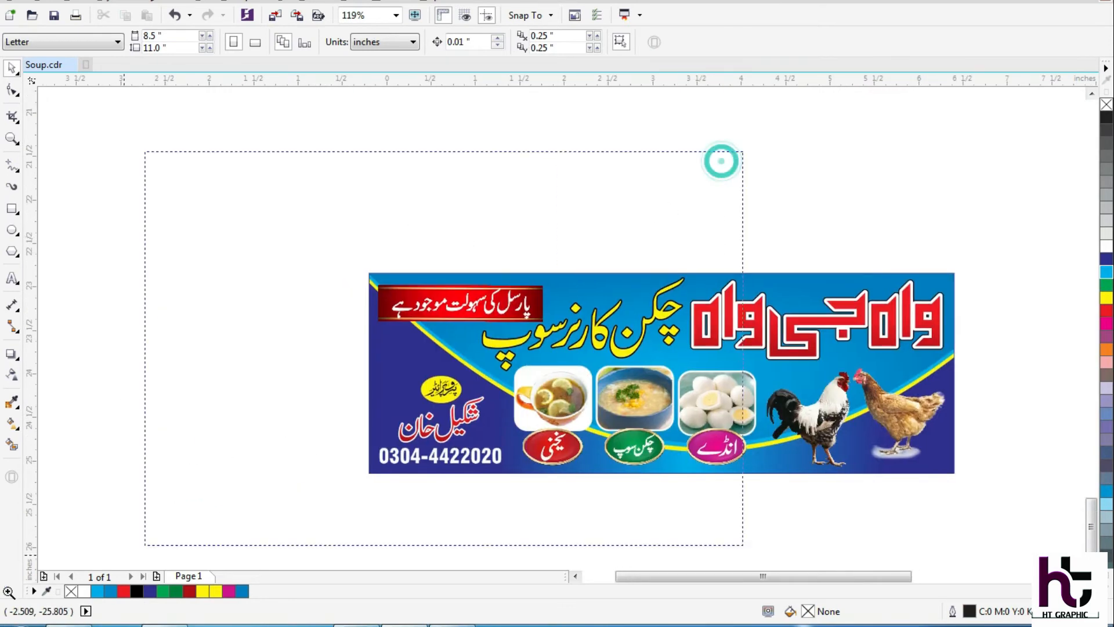
{"action": "left_click", "coordinate": [12, 278]}
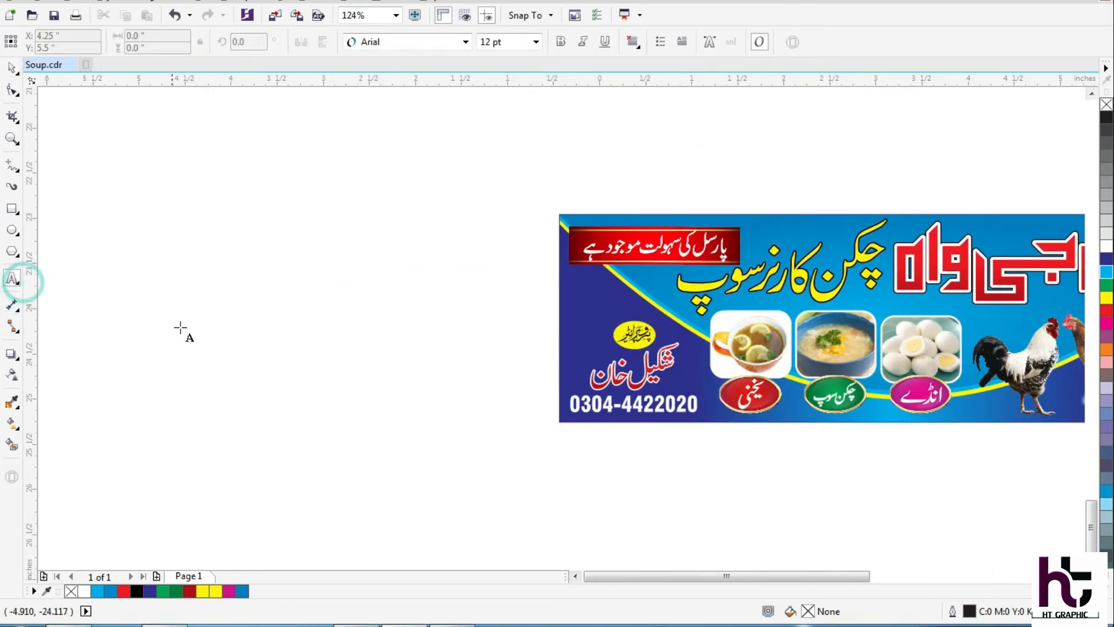
{"action": "left_click", "coordinate": [272, 311]}
{"action": "type", "text": "HAMZA"}
{"action": "key", "text": "Escape"}
{"action": "left_click", "coordinate": [11, 68]}
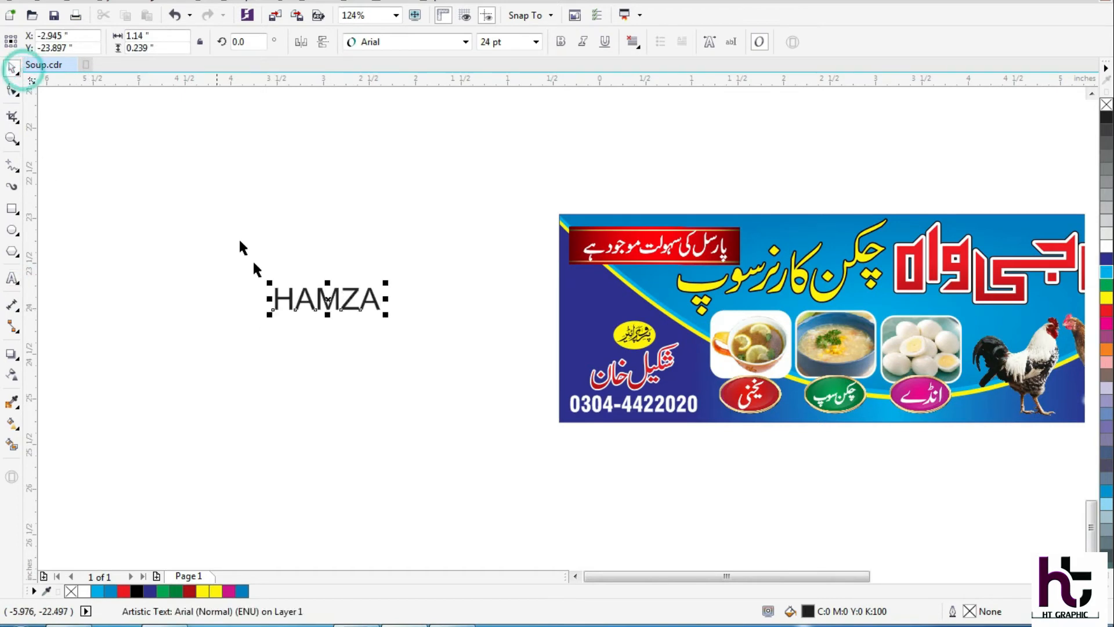
Move the sample name text so it straddles the banner's left edge, just above the yellow proprietor badge.
{"action": "key", "text": "F2"}
{"action": "left_click_drag", "start_coordinate": [225, 485], "coordinate": [695, 201]}
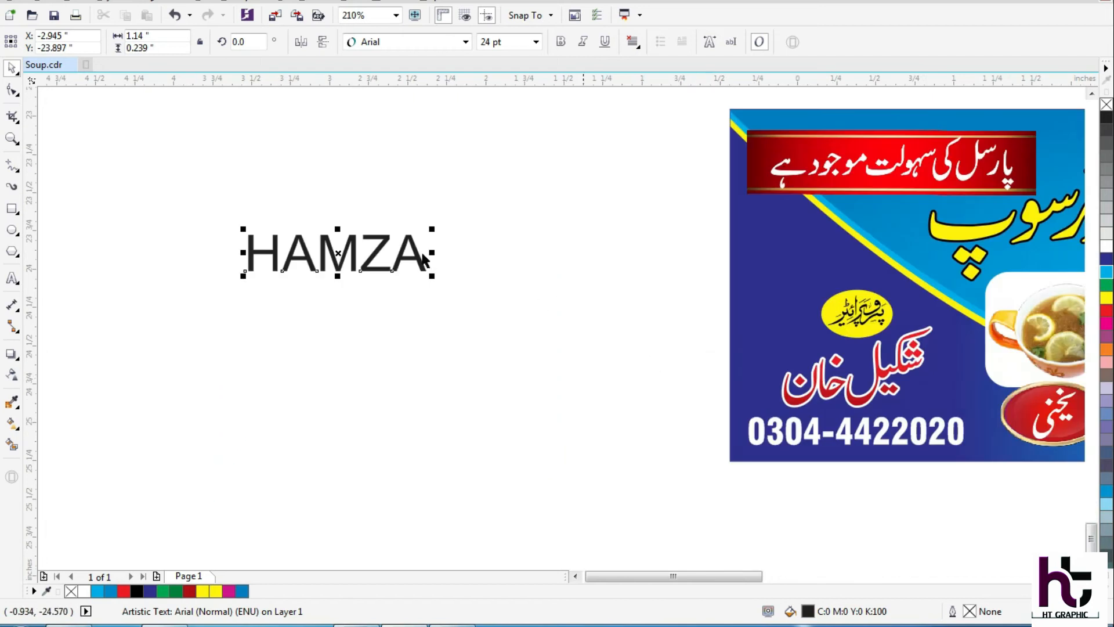
{"action": "left_click_drag", "start_coordinate": [372, 257], "coordinate": [788, 267]}
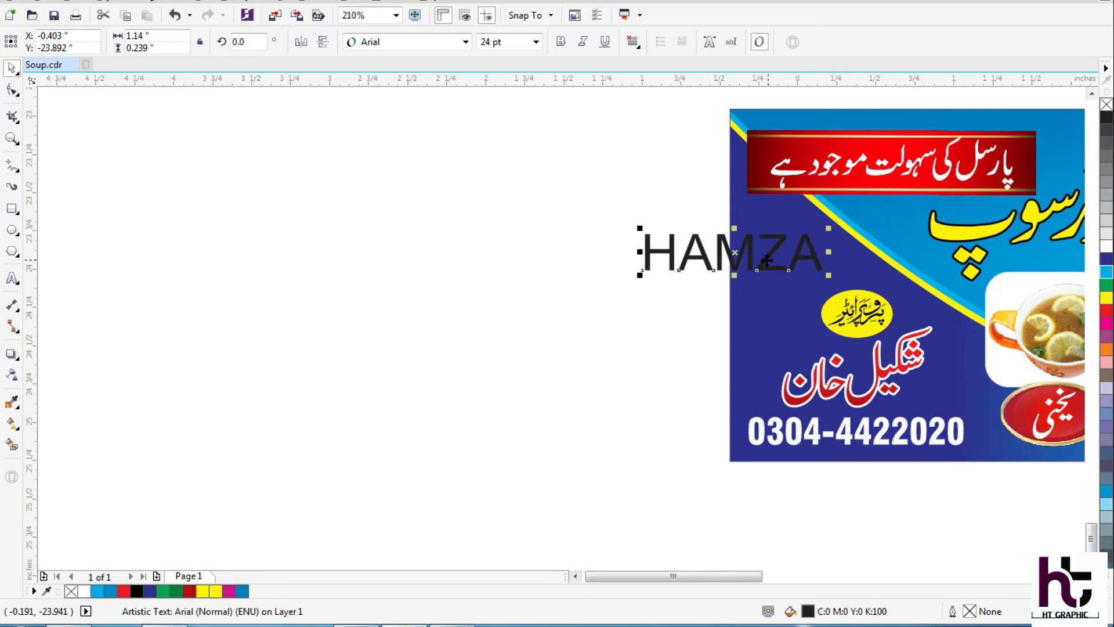
Copy the outline pen, outline color and fill from the red Urdu proprietor's name onto the sample name text.
{"action": "key", "text": "alt+e"}
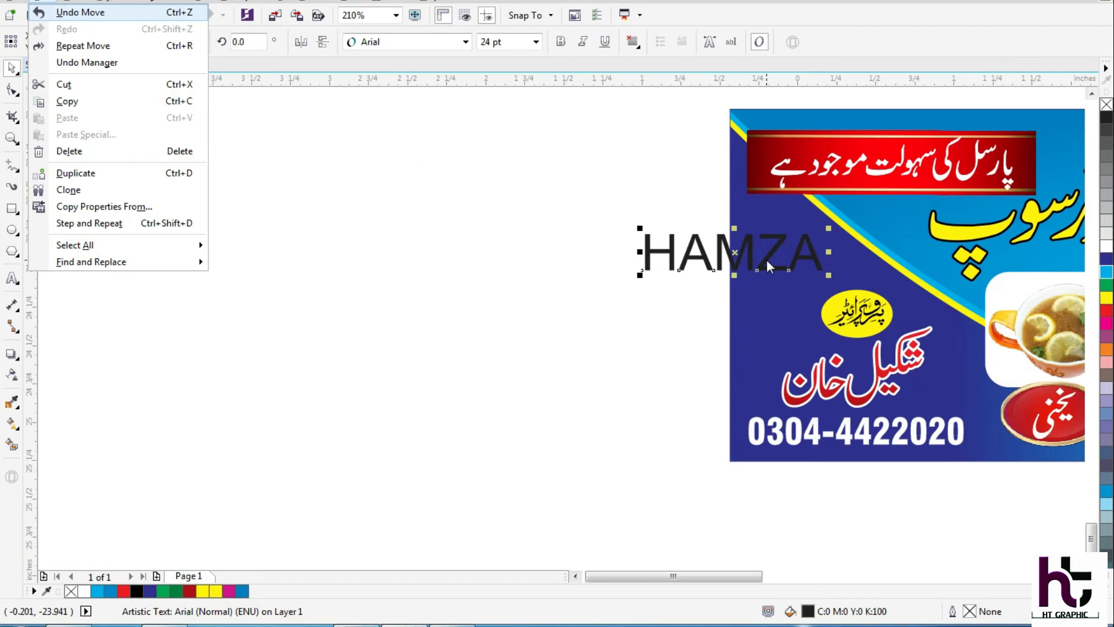
{"action": "key", "text": "m"}
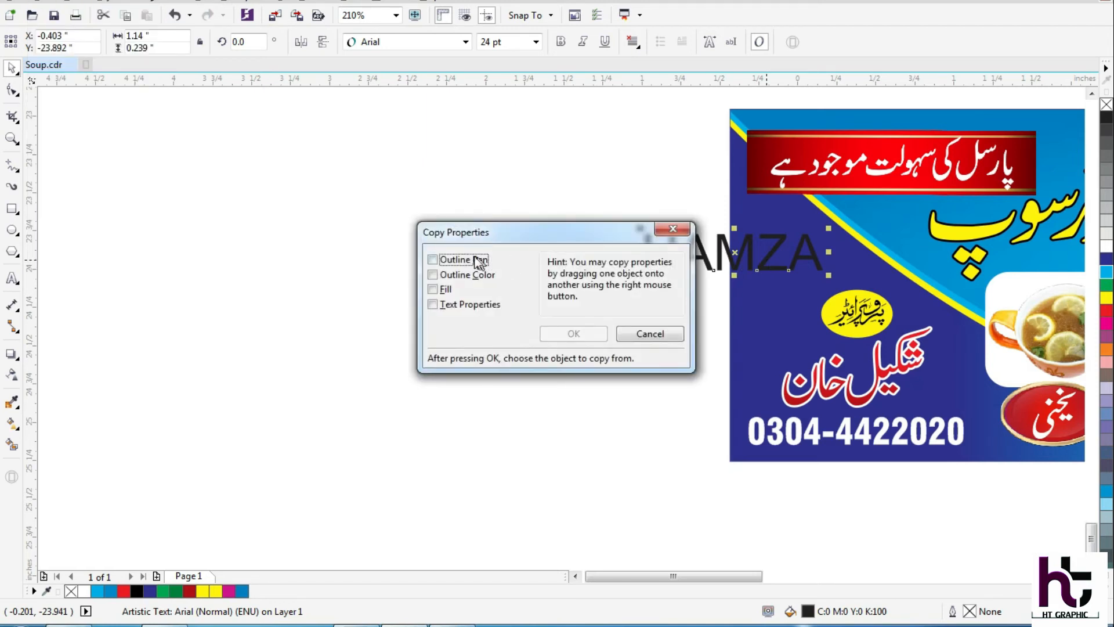
{"action": "left_click_drag", "start_coordinate": [491, 234], "coordinate": [363, 164]}
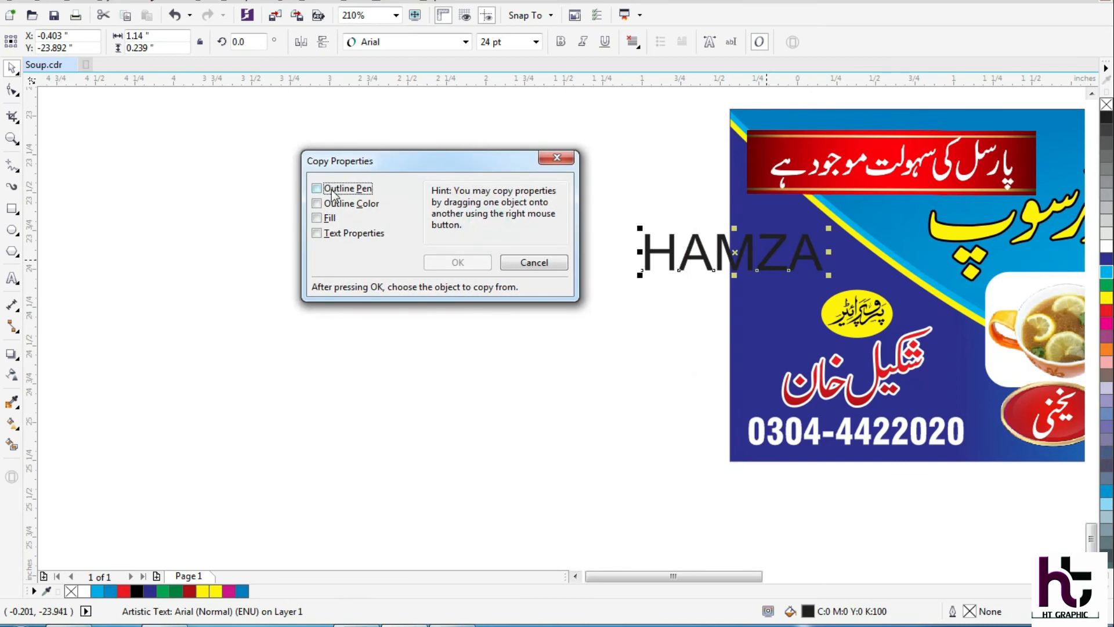
{"action": "left_click", "coordinate": [317, 188]}
{"action": "left_click", "coordinate": [316, 203]}
{"action": "left_click", "coordinate": [316, 217]}
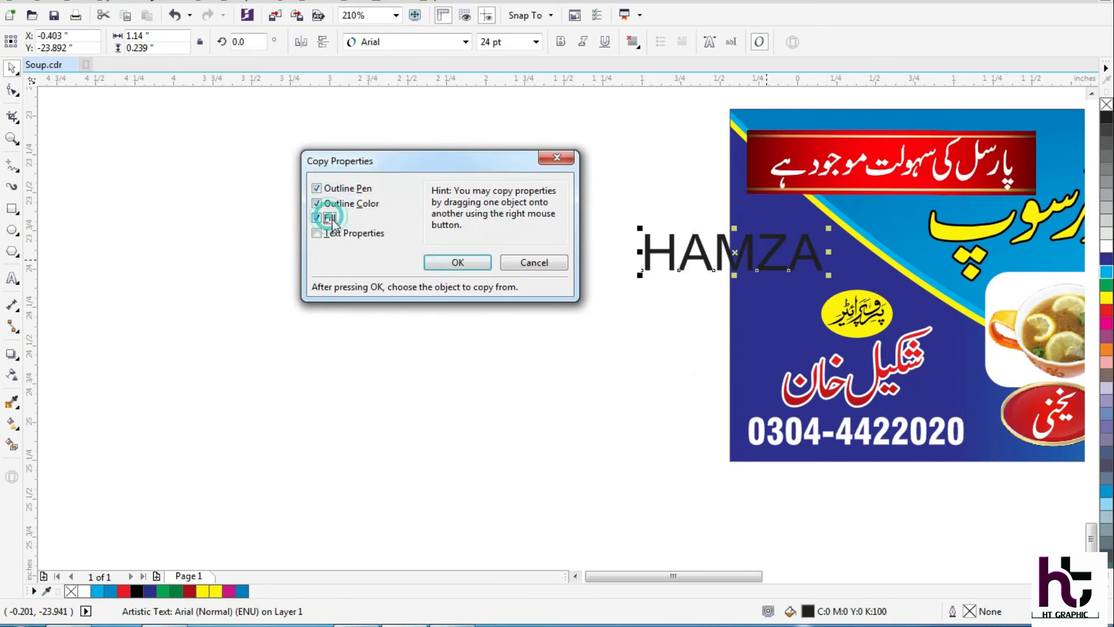
{"action": "left_click", "coordinate": [456, 263]}
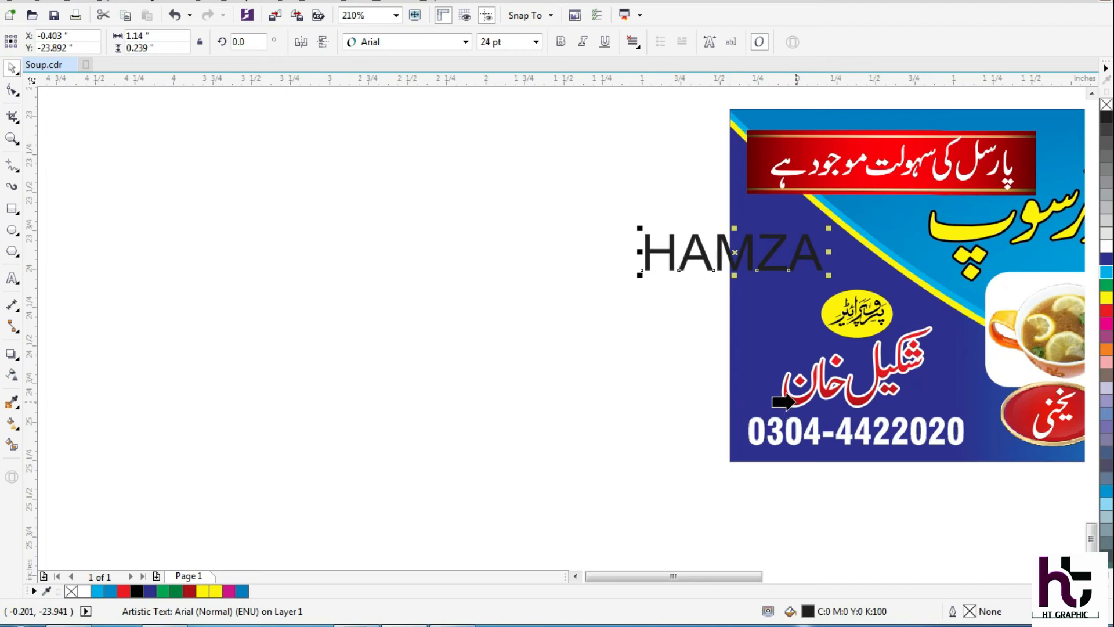
{"action": "left_click", "coordinate": [794, 400]}
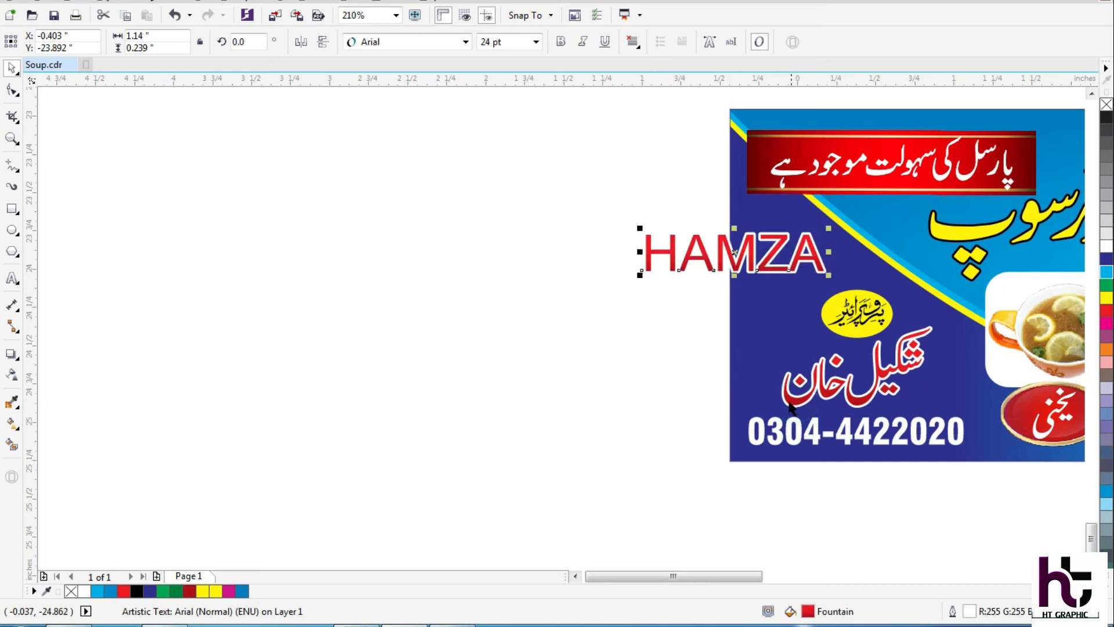
Shift the sample name text slightly to the right over the banner and check its outline pen settings.
{"action": "mouse_move", "coordinate": [768, 272]}
{"action": "left_mouse_down"}
{"action": "mouse_move", "coordinate": [847, 272]}
{"action": "mouse_move", "coordinate": [785, 271]}
{"action": "left_mouse_up"}
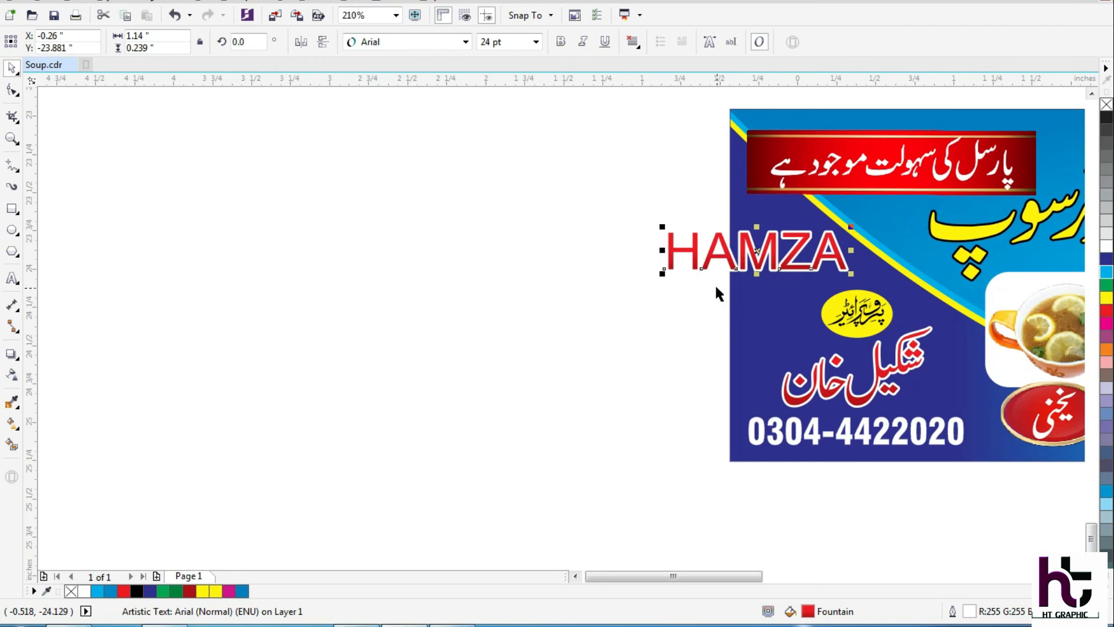
{"action": "key", "text": "F12"}
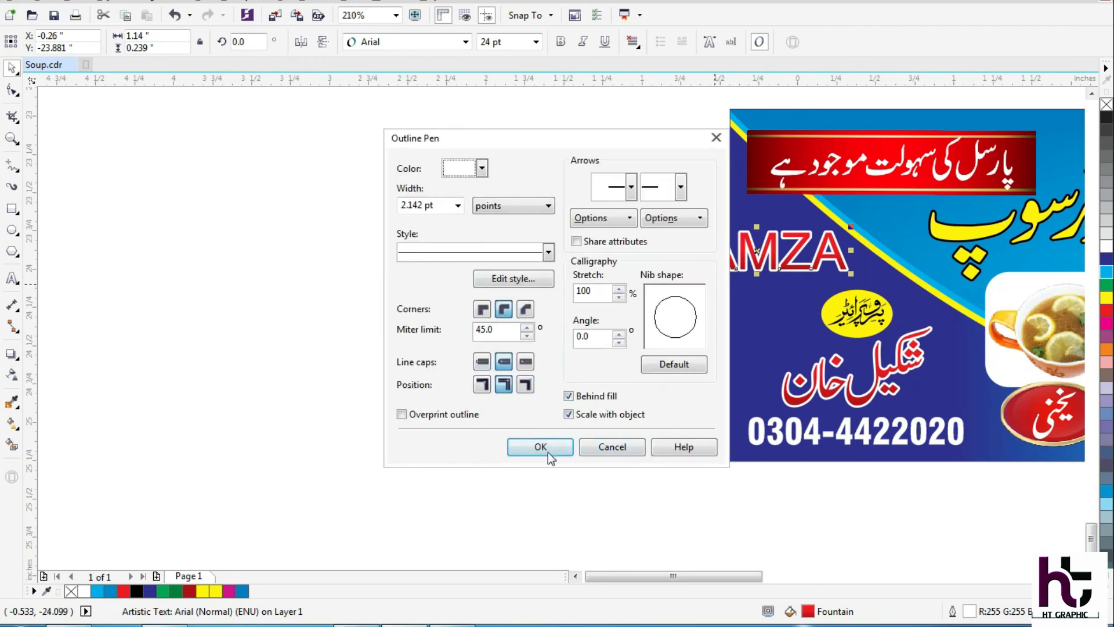
{"action": "left_click", "coordinate": [620, 447]}
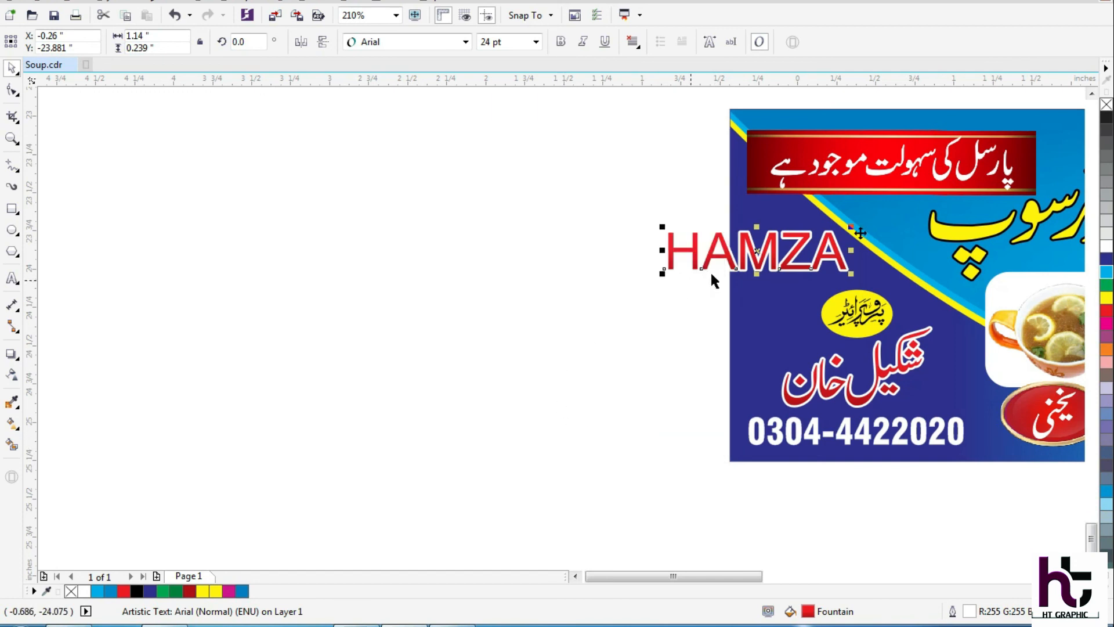
Fill the sample name text with green (C:100 M:0 Y:100 K:0) and deselect it.
{"action": "left_click", "coordinate": [1107, 287]}
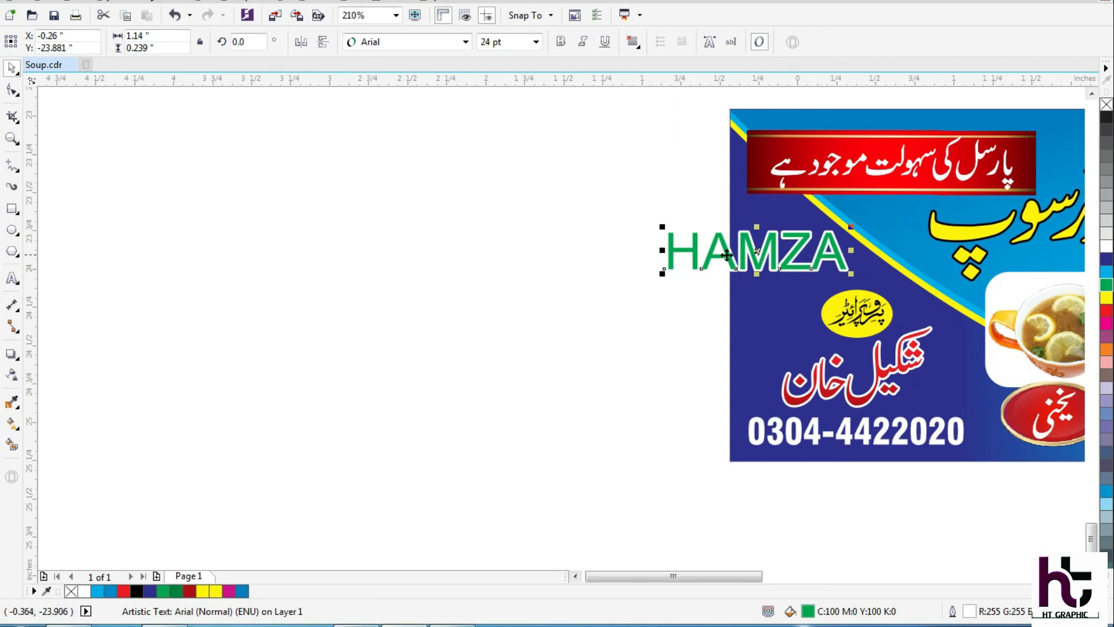
{"action": "left_click", "coordinate": [577, 324]}
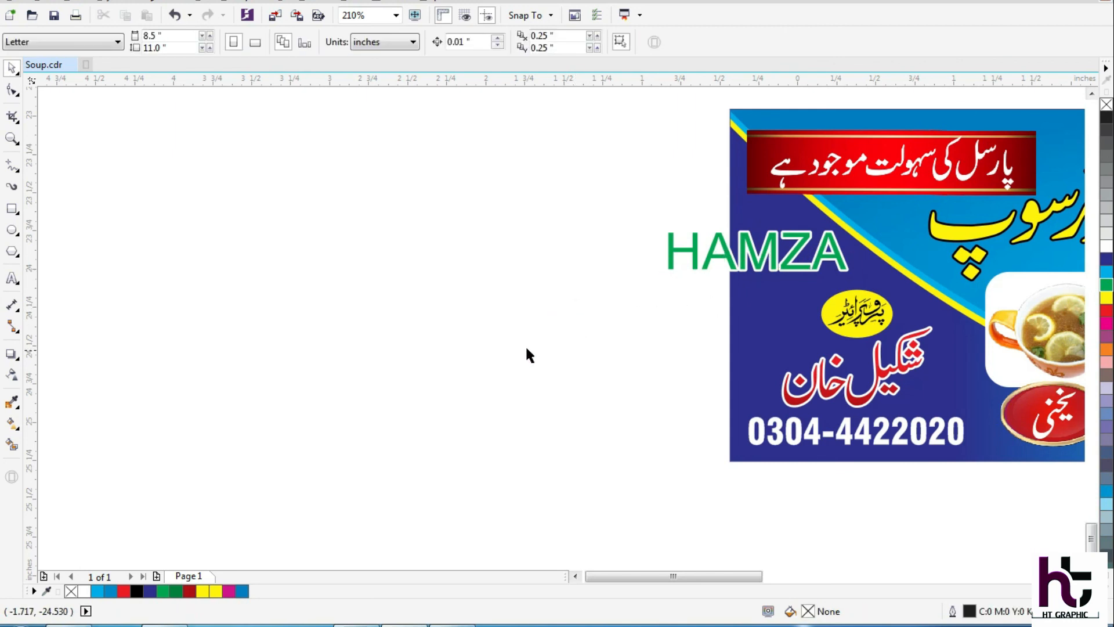
{"action": "key", "text": "F4"}
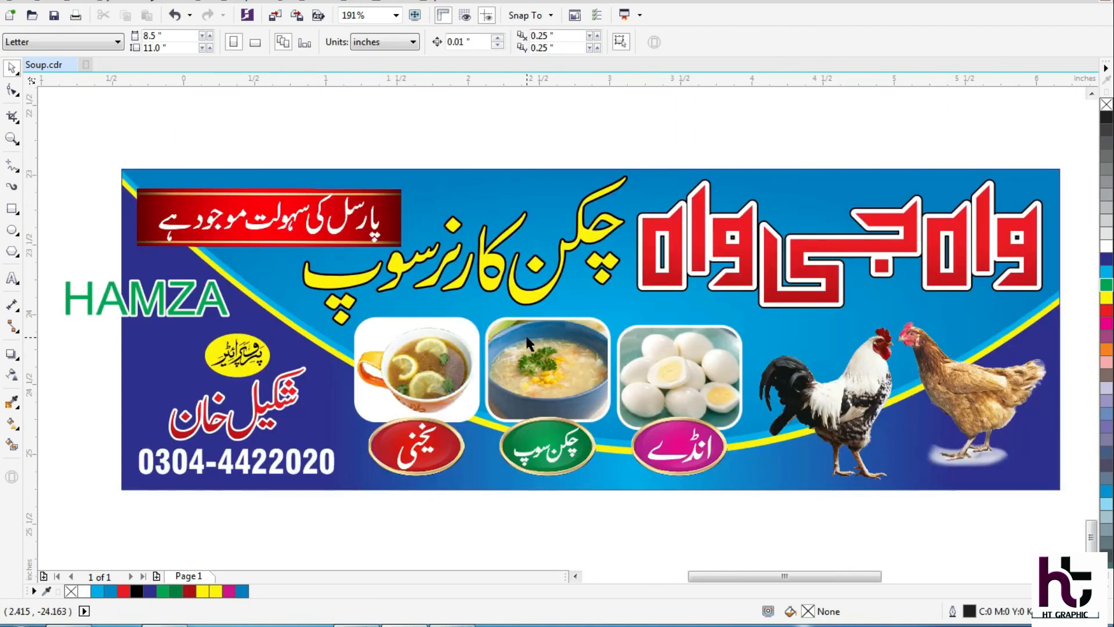